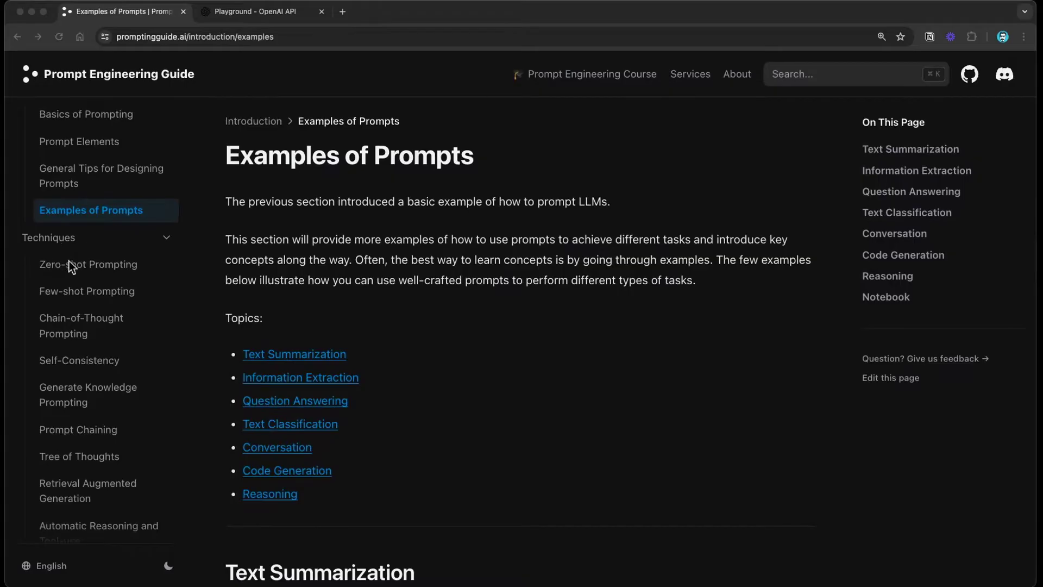
pyautogui.scroll(3, 69, 261)
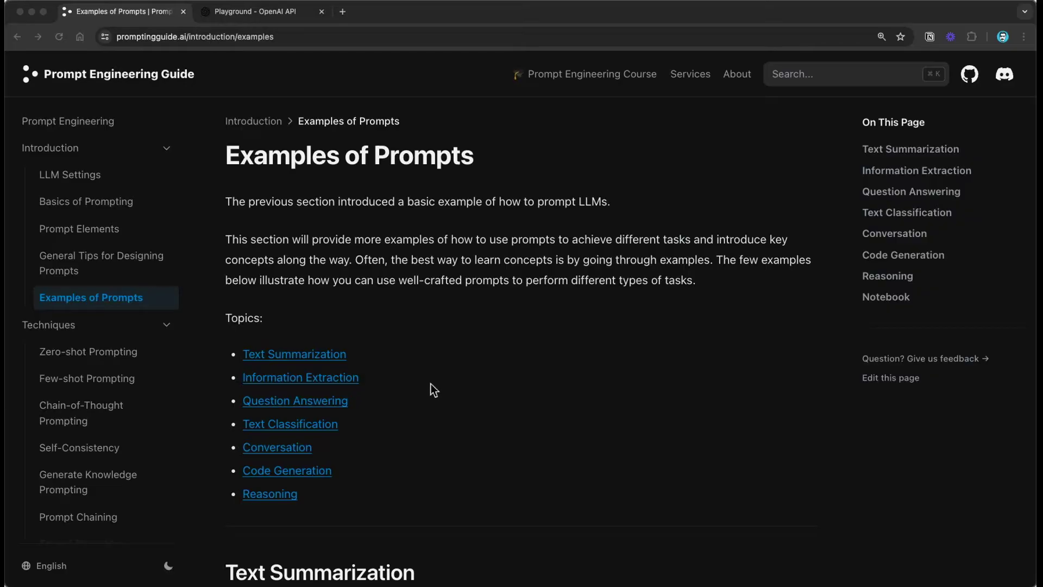
pyautogui.scroll(-2, 458, 380)
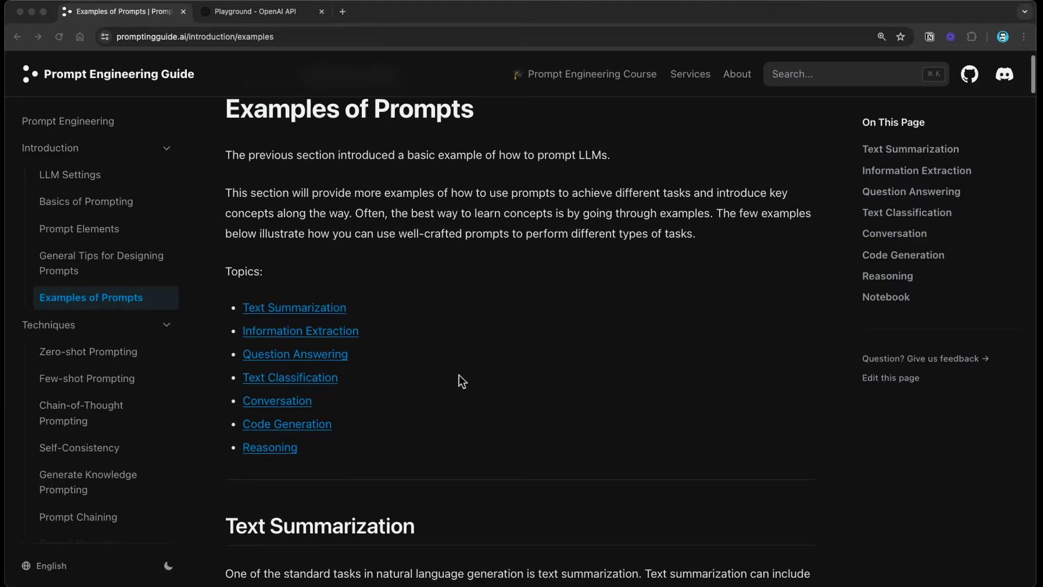
pyautogui.scroll(2, 462, 380)
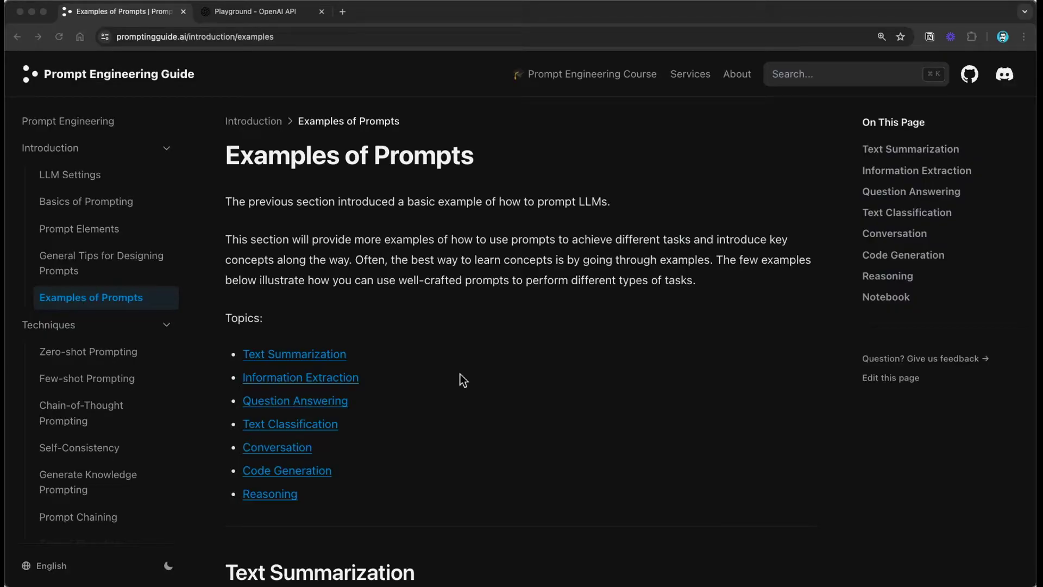
pyautogui.scroll(-1, 461, 380)
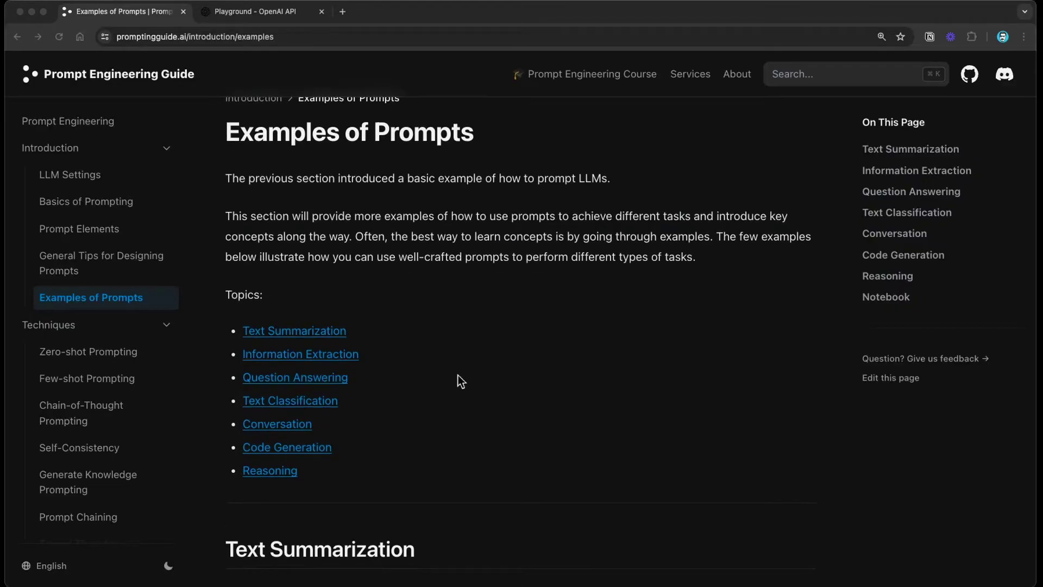
pyautogui.scroll(-1, 461, 380)
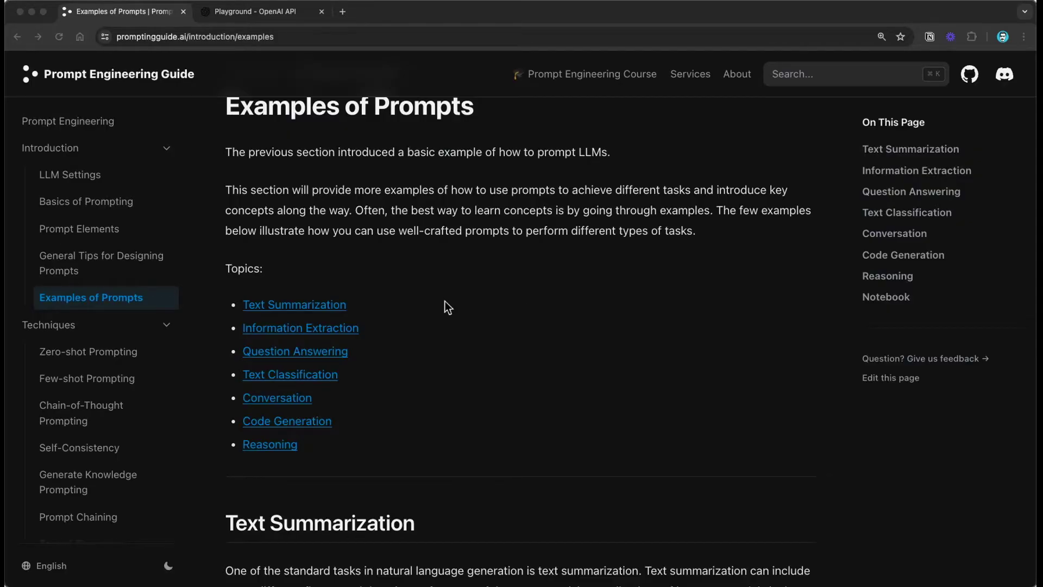
# - Copy the "Explain antibiotics" prompt from the guide's Text Summarization section into the system message of the OpenAI Playground
pyautogui.scroll(-5, 424, 300)
pyautogui.scroll(-5, 388, 298)
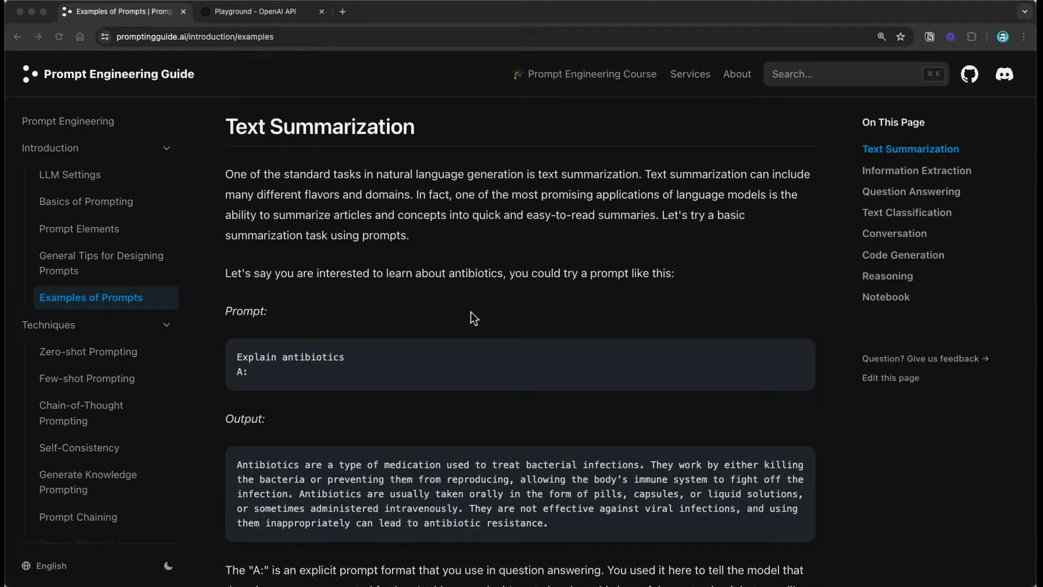
pyautogui.scroll(-2, 472, 317)
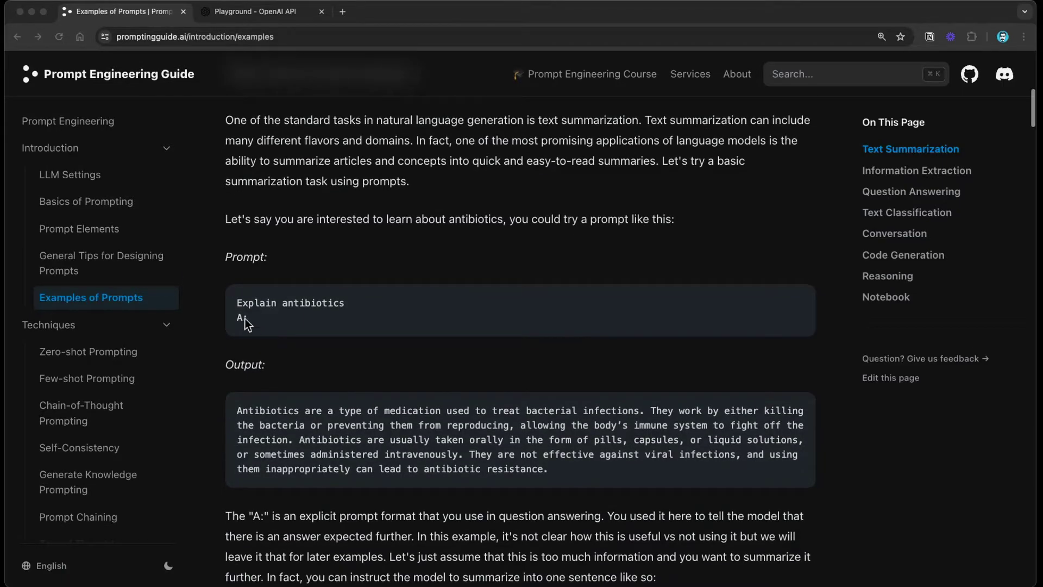
pyautogui.click(251, 320)
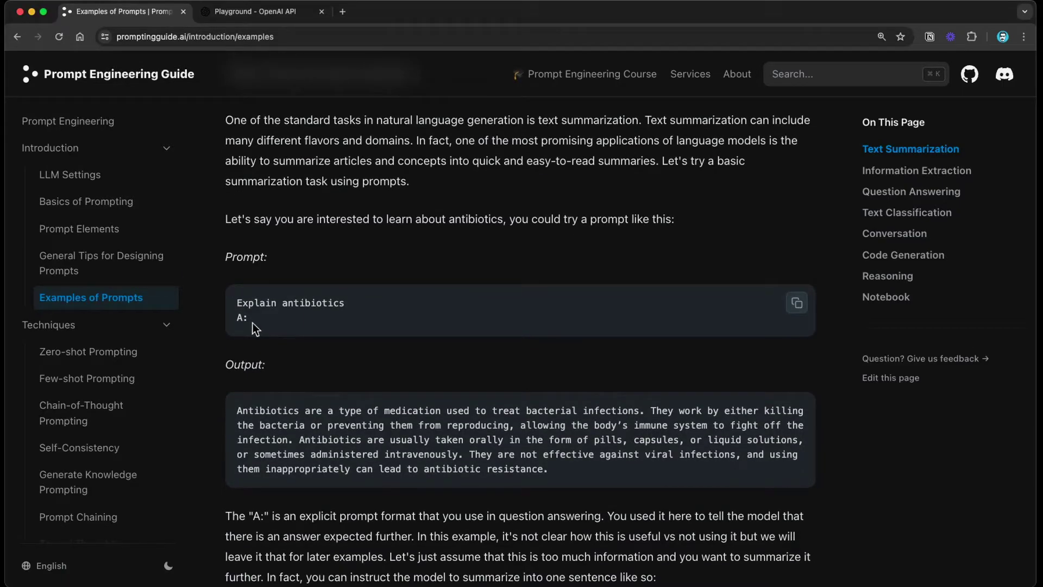
pyautogui.click(796, 302)
pyautogui.click(261, 11)
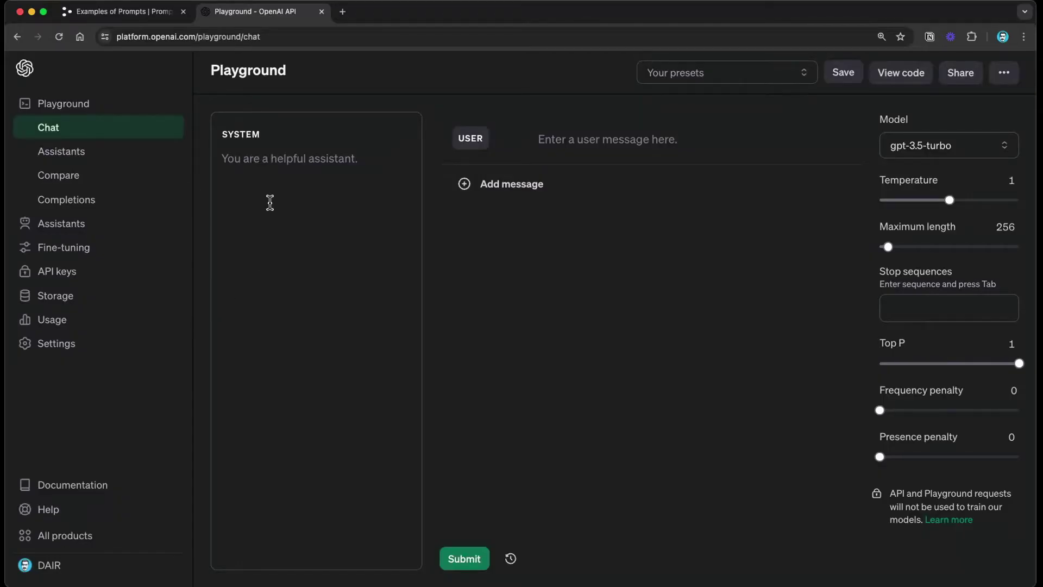
pyautogui.click(279, 170)
pyautogui.press('super+v')
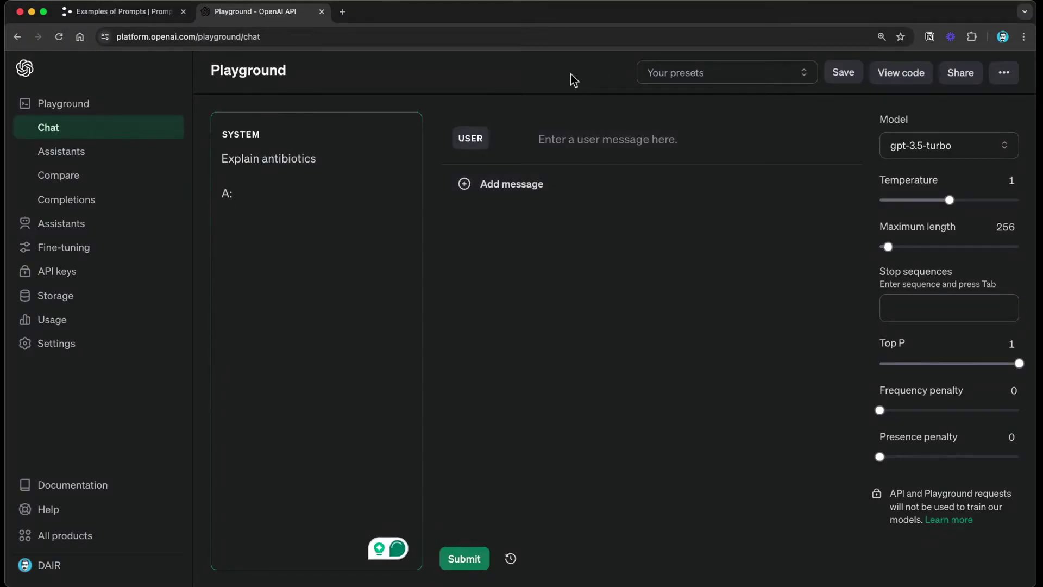
# - Enlarge the Playground page, remove the empty user message and submit the "Explain antibiotics" prompt
pyautogui.press('super+equal')
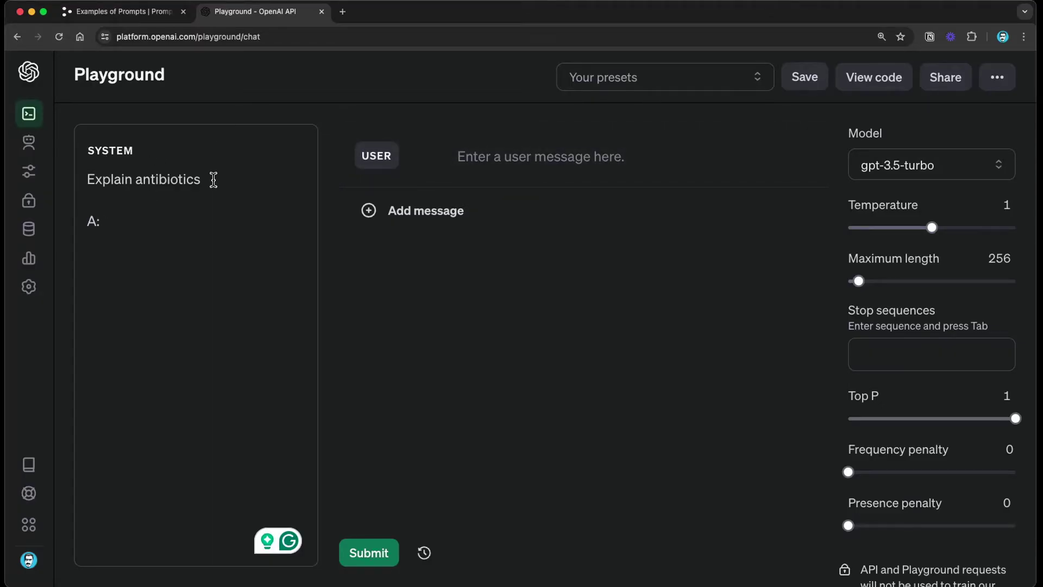
pyautogui.moveTo(133, 179); pyautogui.dragTo(79, 177)
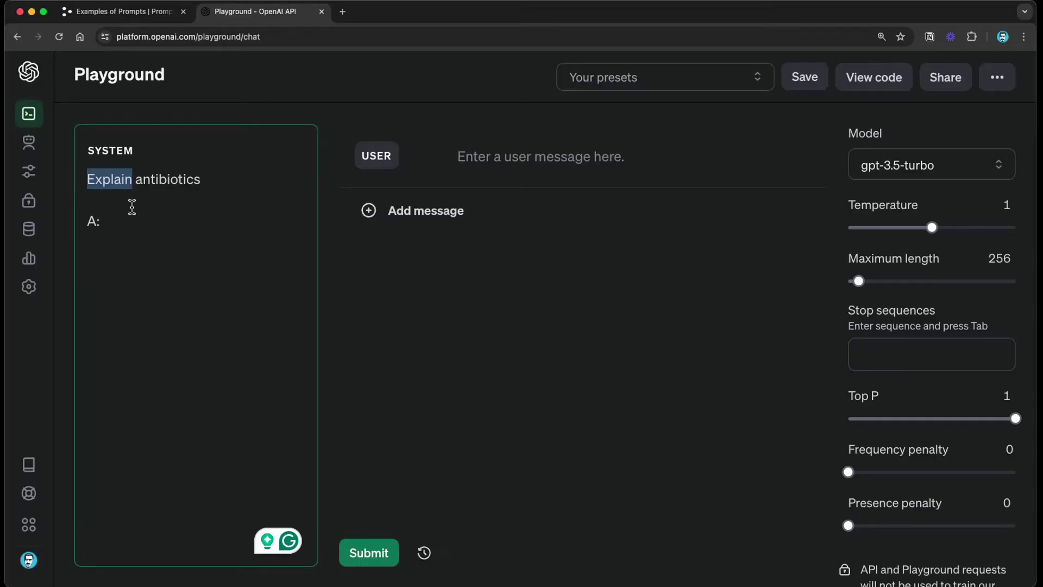
pyautogui.click(127, 224)
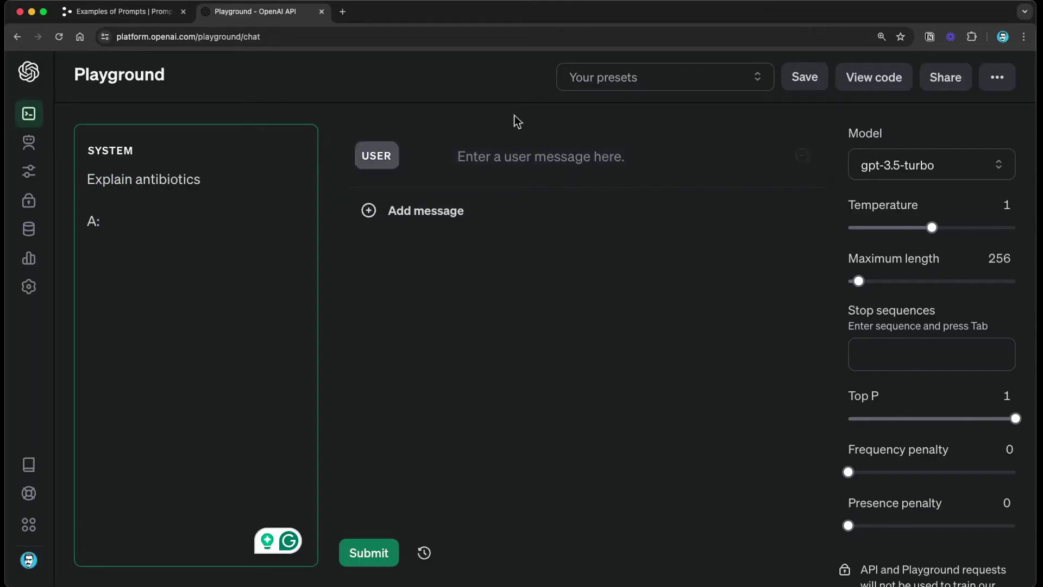
pyautogui.click(802, 157)
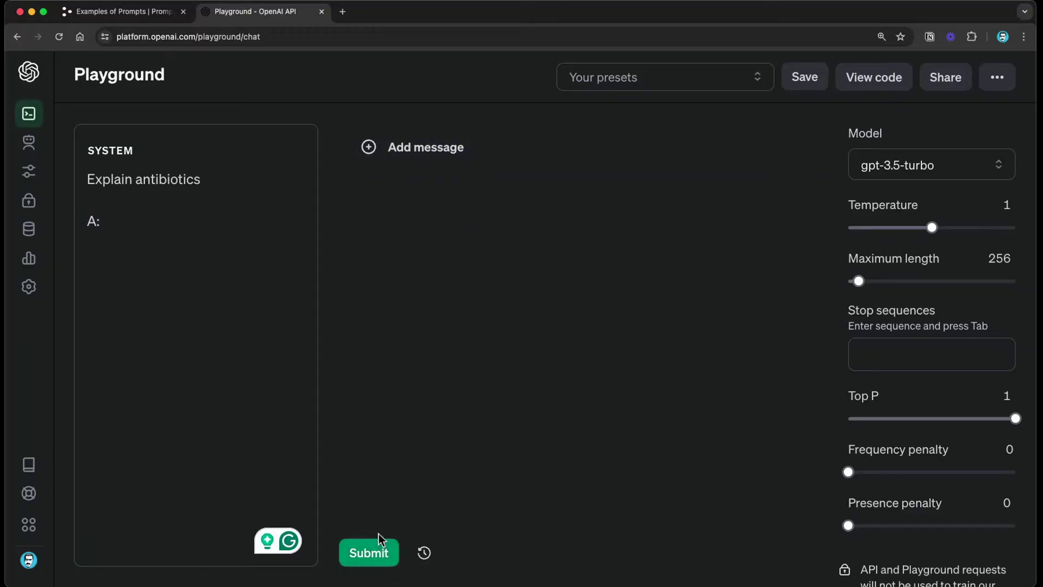
pyautogui.click(383, 564)
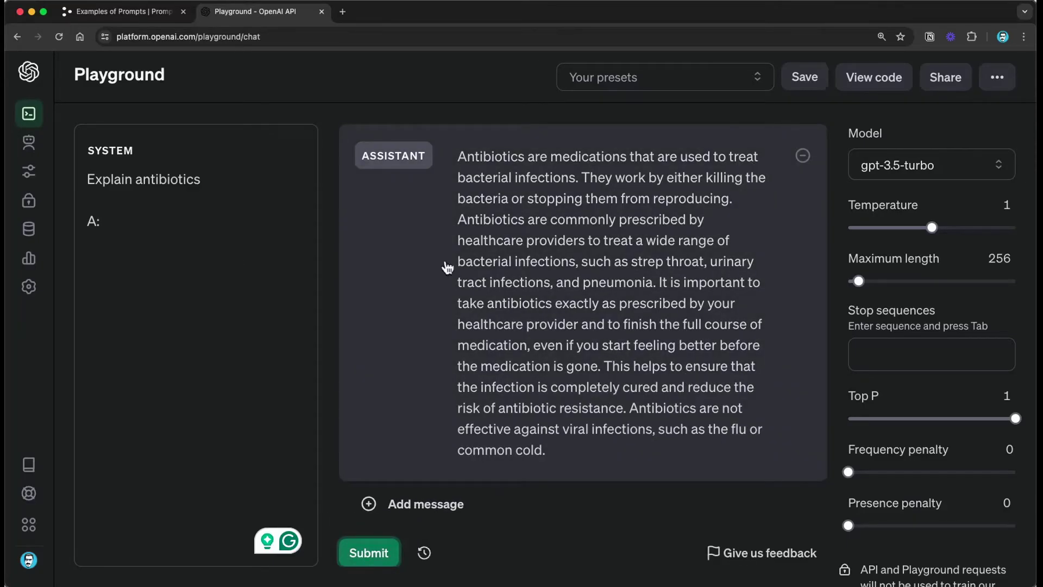
# - Replace the system message with the guide's "Explain the above in one sentence:" antibiotics prompt and remove the earlier assistant reply
pyautogui.click(220, 177)
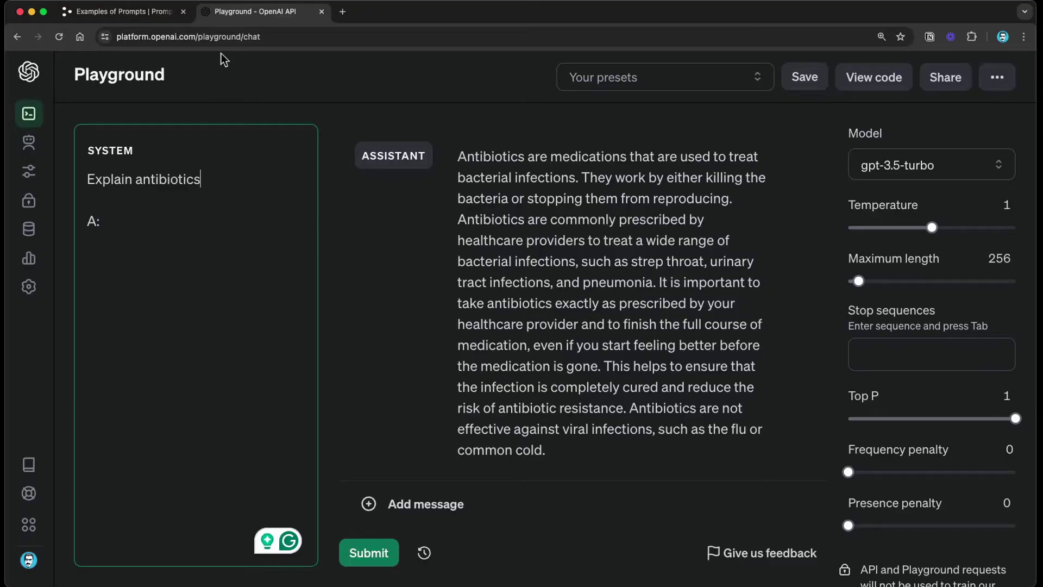
pyautogui.click(125, 13)
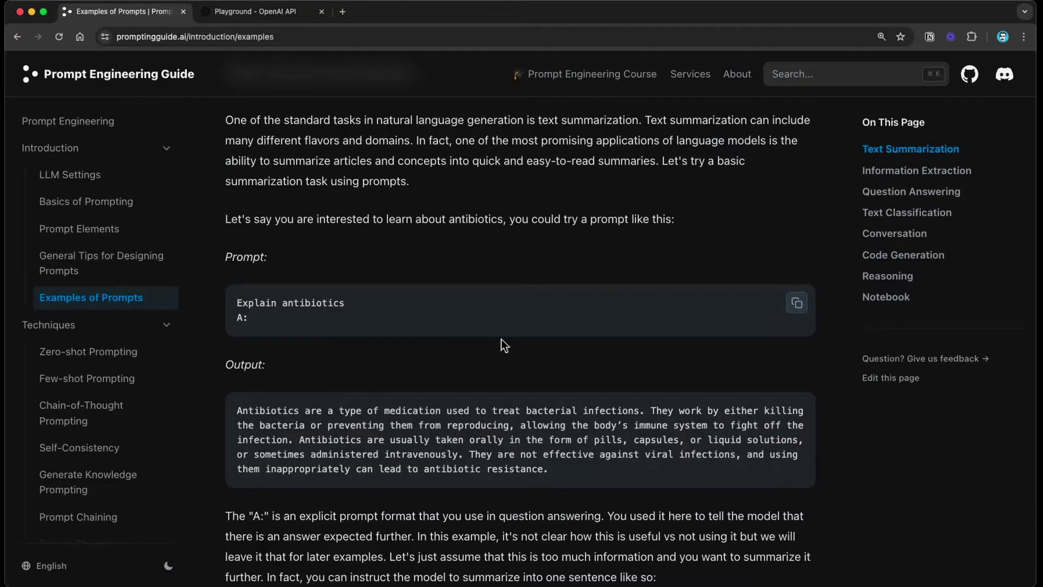
pyautogui.scroll(-4, 495, 334)
pyautogui.scroll(-3, 484, 329)
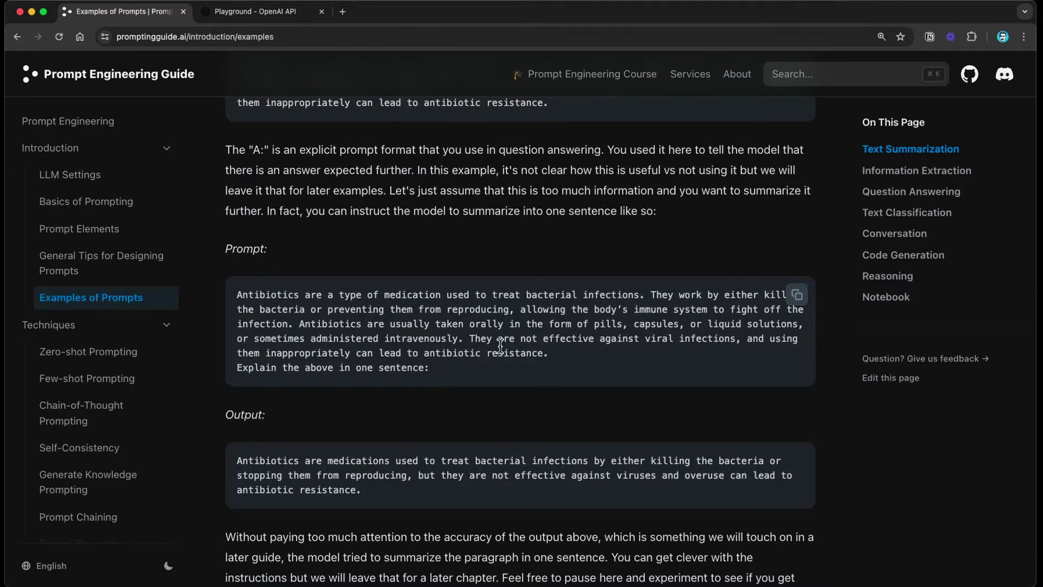
pyautogui.click(795, 297)
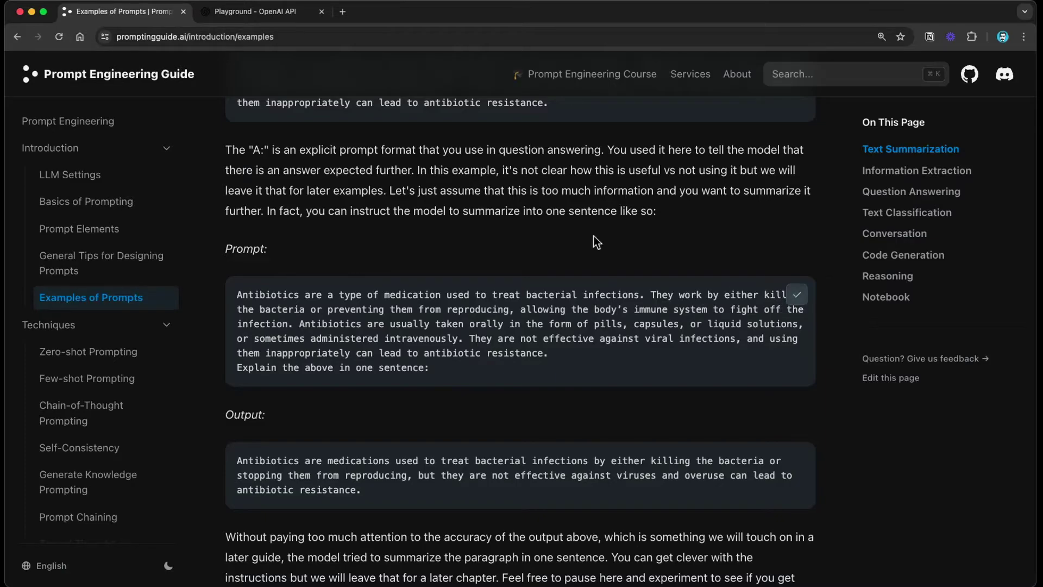
pyautogui.click(266, 16)
pyautogui.moveTo(186, 228); pyautogui.dragTo(87, 179)
pyautogui.press('super+v')
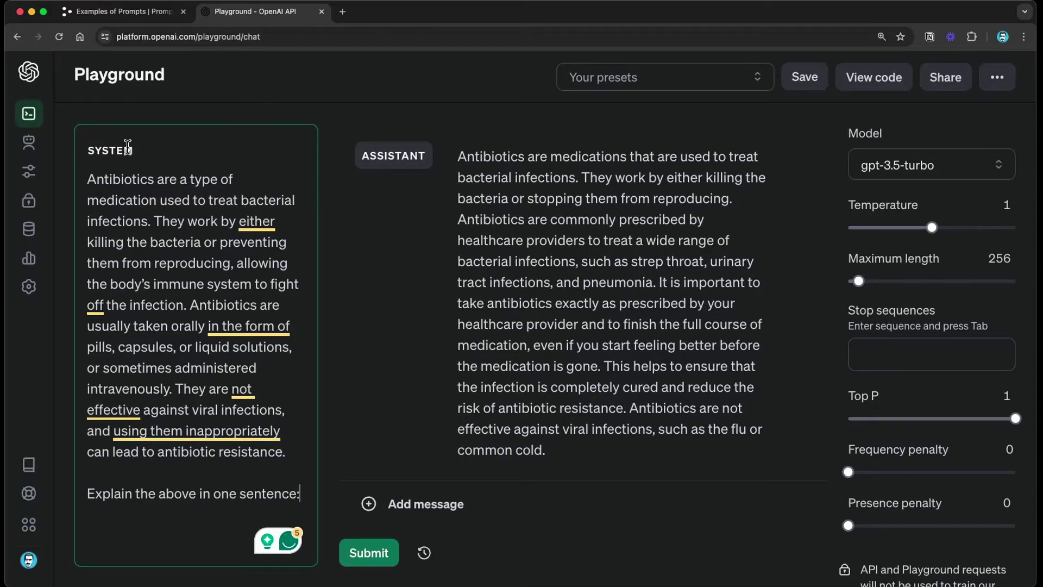
pyautogui.moveTo(395, 156)
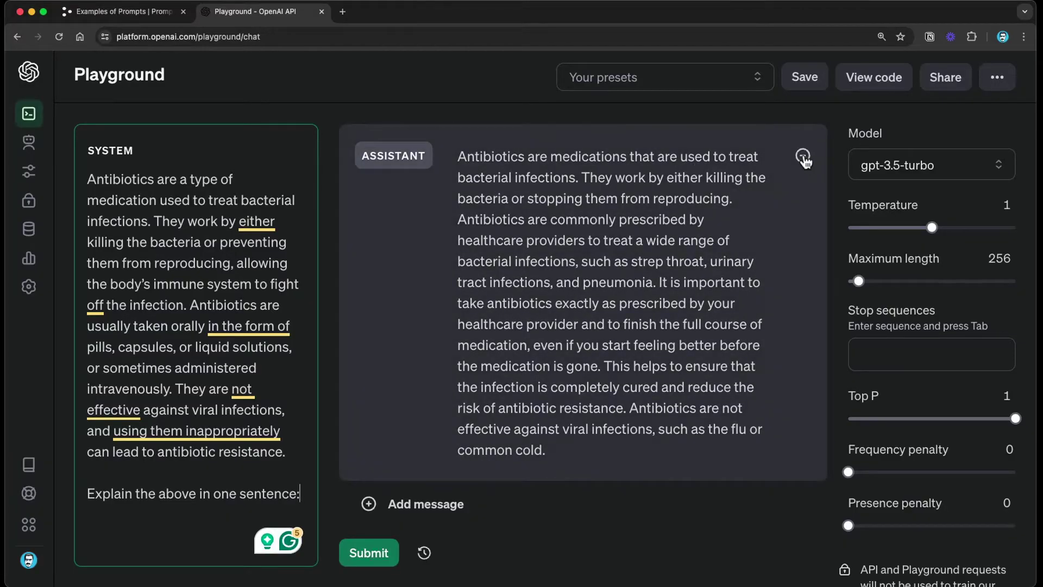
pyautogui.click(803, 157)
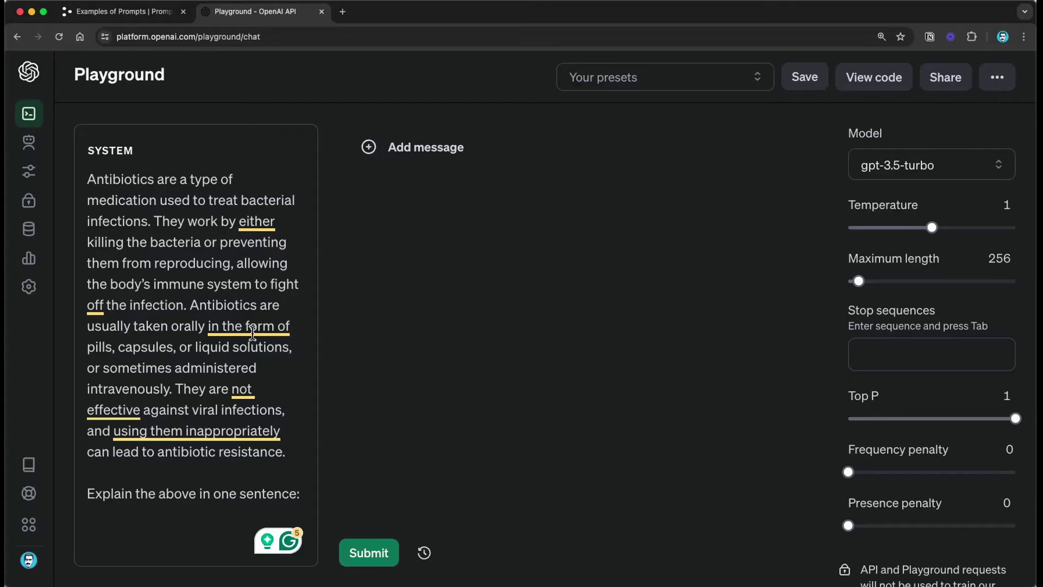
# - Examine the system message's two parts, the antibiotics paragraph and the one-sentence instruction beneath it
pyautogui.moveTo(252, 333)
pyautogui.click(221, 311)
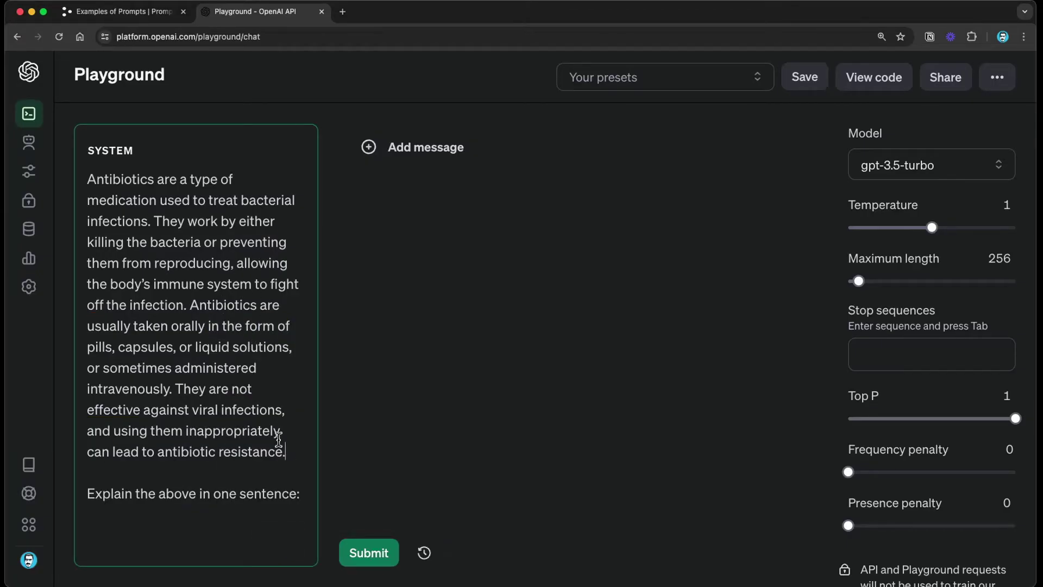
pyautogui.moveTo(287, 452); pyautogui.dragTo(79, 188)
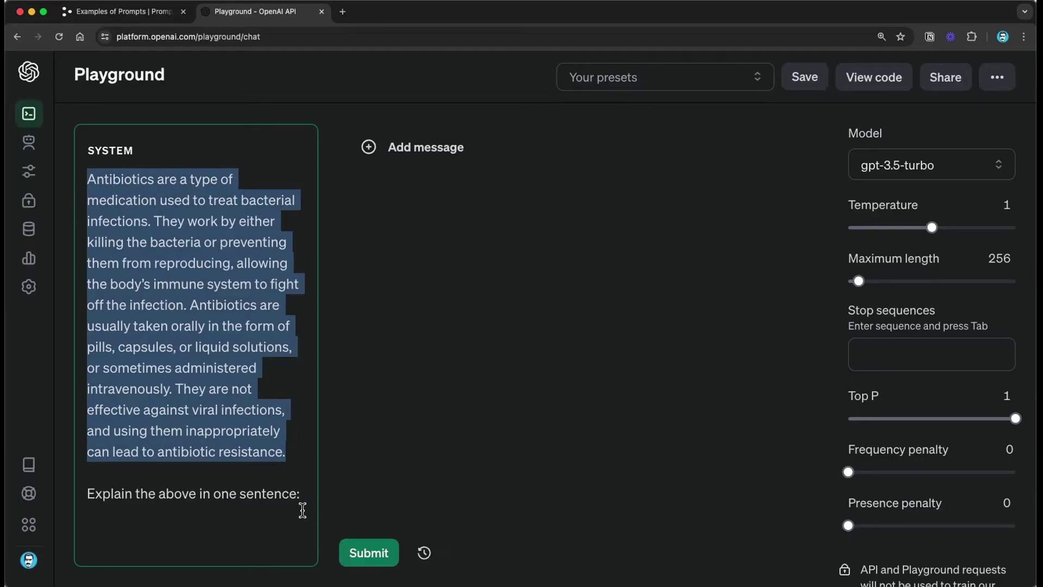
pyautogui.click(303, 492)
pyautogui.moveTo(304, 493); pyautogui.dragTo(90, 498)
pyautogui.moveTo(288, 452); pyautogui.dragTo(81, 180)
pyautogui.click(304, 494)
pyautogui.keyDown('shift'); pyautogui.click(69, 492); pyautogui.keyUp('shift')
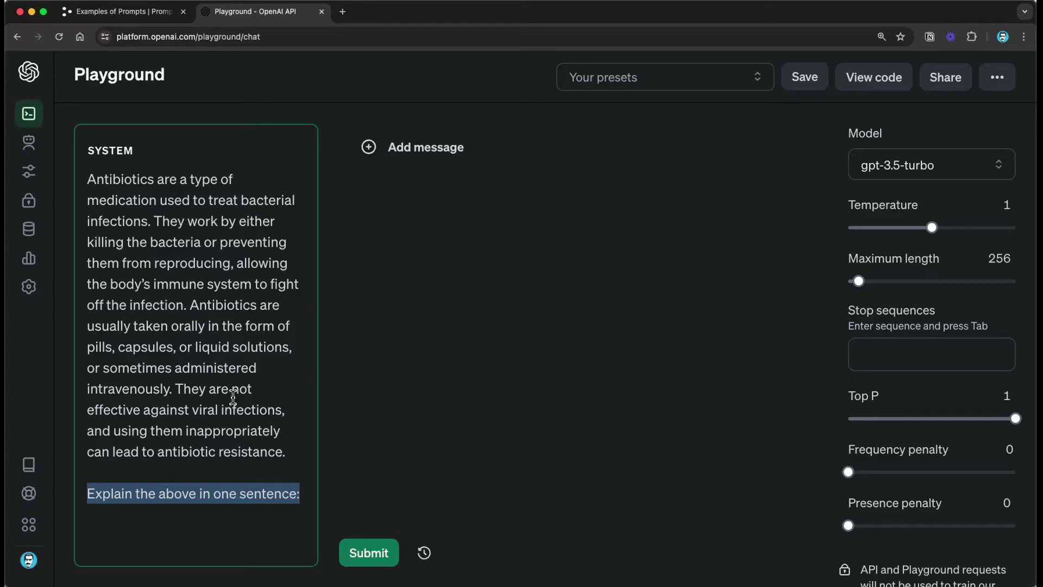
pyautogui.press('Right')
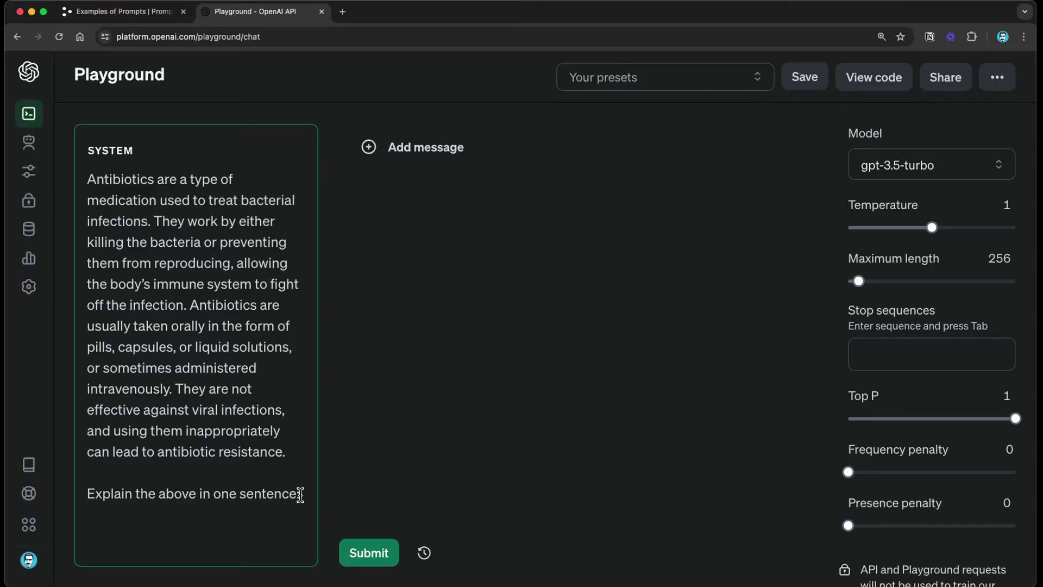
# - Move the instruction above the antibiotics paragraph and reword it as "Explain the below paragraph in one sentence:"
pyautogui.moveTo(300, 494); pyautogui.dragTo(70, 487)
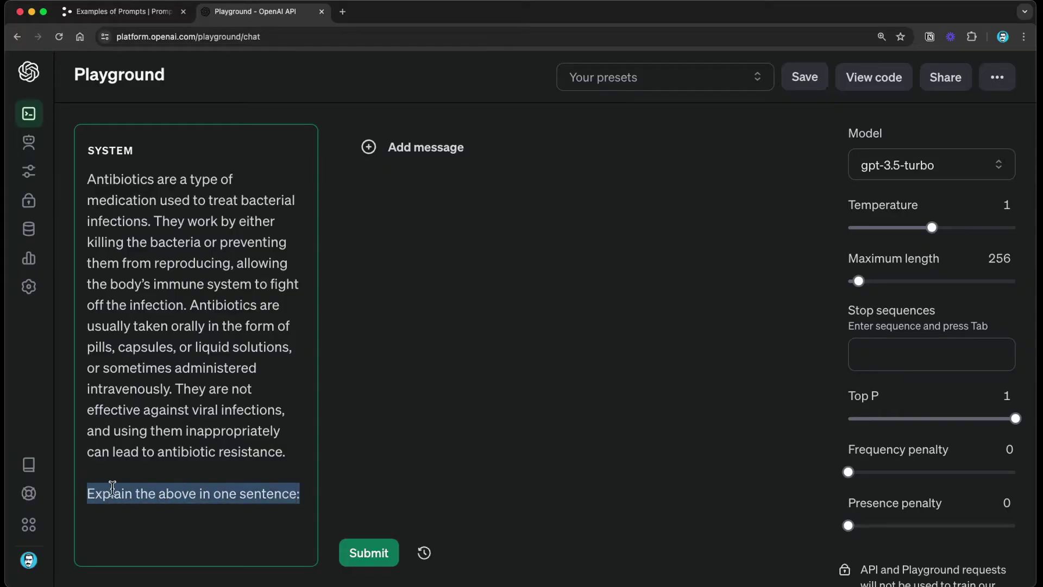
pyautogui.press('BackSpace')
pyautogui.click(93, 175)
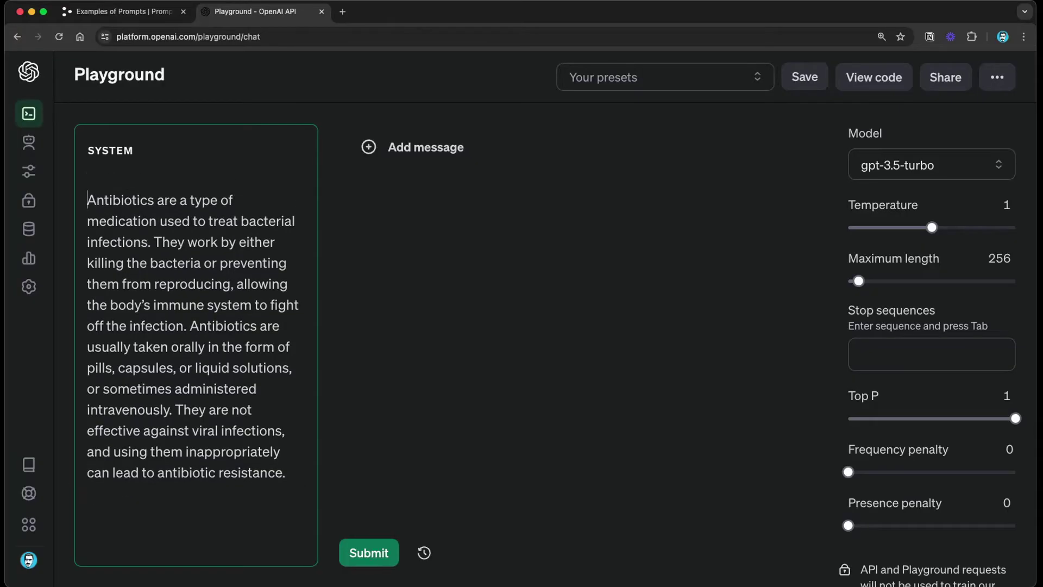
pyautogui.press('Return')
pyautogui.press('Return')
pyautogui.click(93, 175)
pyautogui.press('super+v')
pyautogui.doubleClick(175, 179)
pyautogui.write('below paragraph')
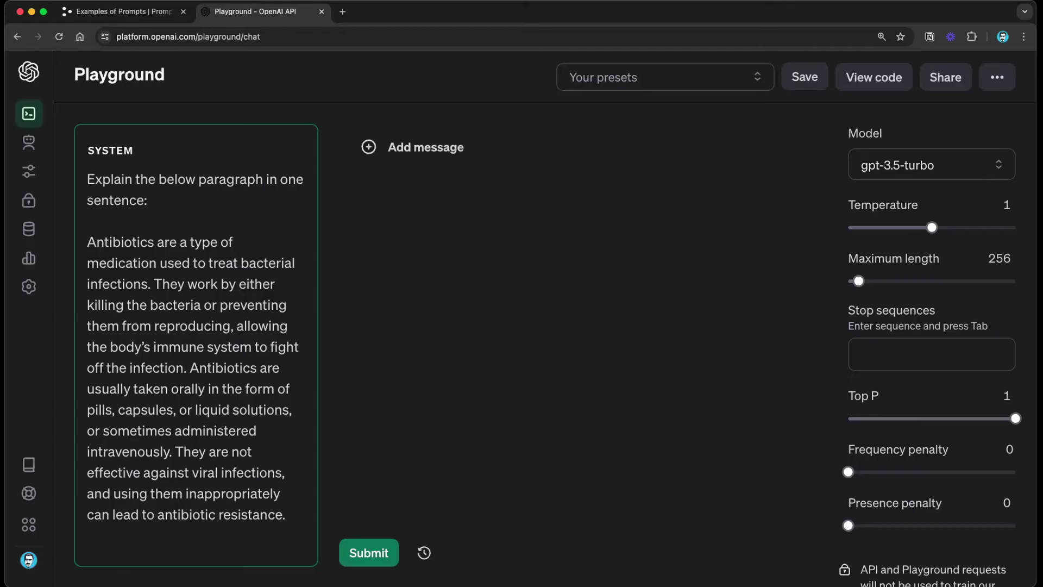
# - Submit the reordered prompt that asks for a one-sentence explanation of the antibiotics paragraph
pyautogui.click(166, 201)
pyautogui.moveTo(150, 202); pyautogui.dragTo(84, 177)
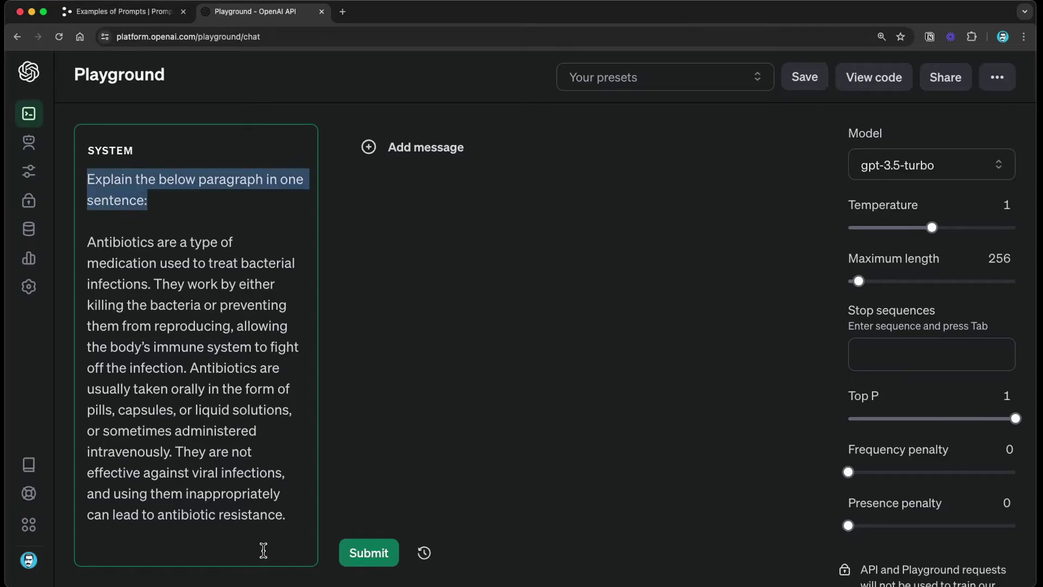
pyautogui.click(373, 555)
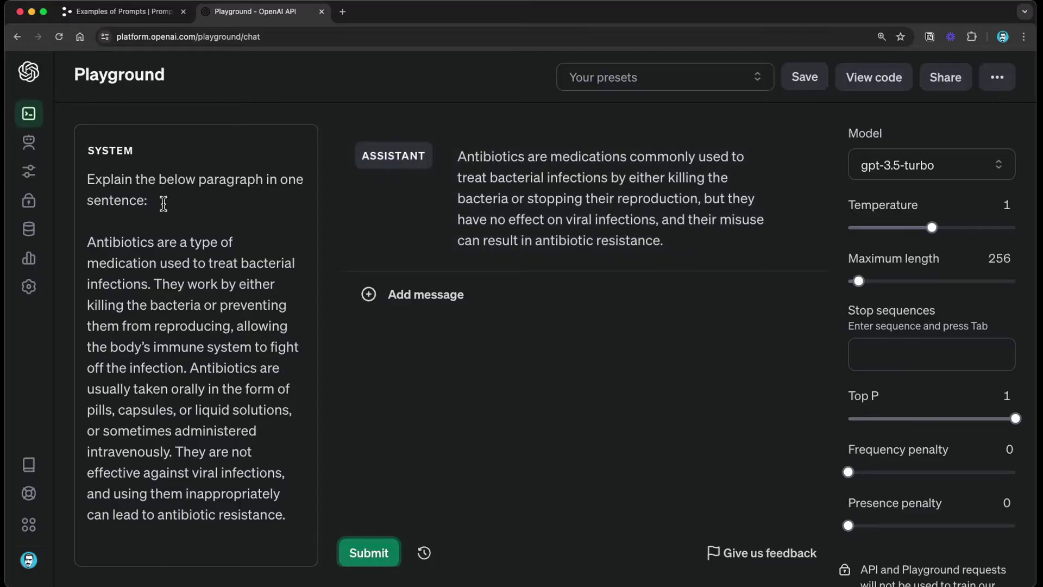
pyautogui.moveTo(157, 202); pyautogui.dragTo(86, 178)
pyautogui.moveTo(86, 242); pyautogui.dragTo(302, 526)
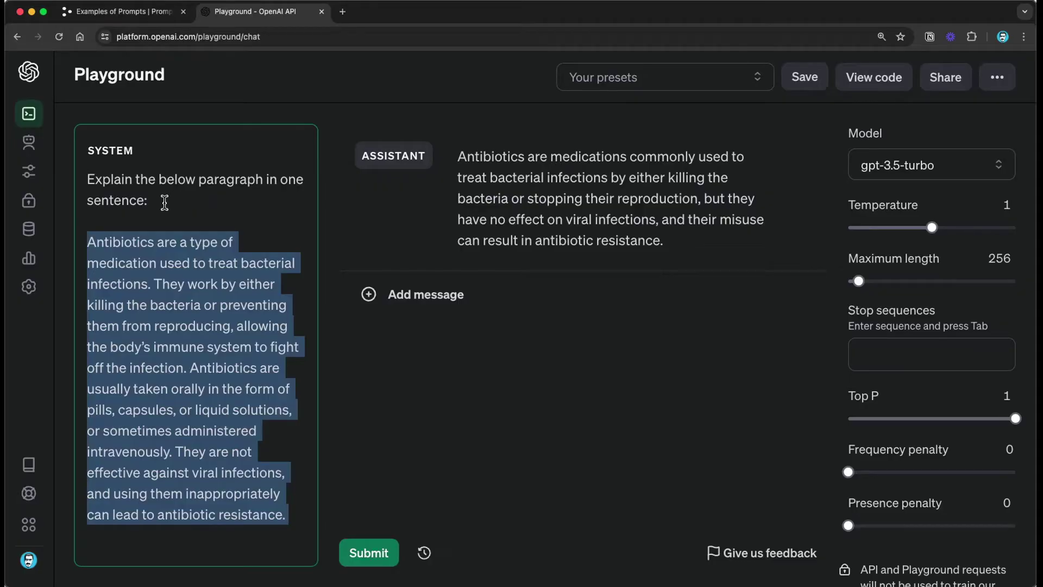
pyautogui.moveTo(161, 201); pyautogui.dragTo(86, 179)
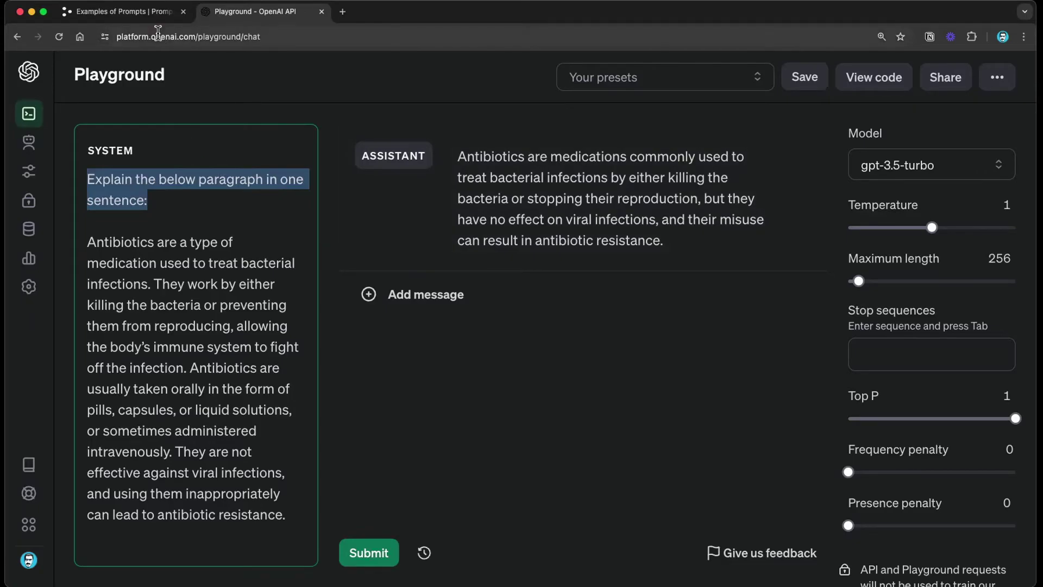
# - Copy the Information Extraction prompt from the Prompt Engineering Guide and replace the OpenAI Playground's system message with it
pyautogui.hotkey('ctrl', 'shift', 'Tab')
pyautogui.scroll(-3, 349, 389)
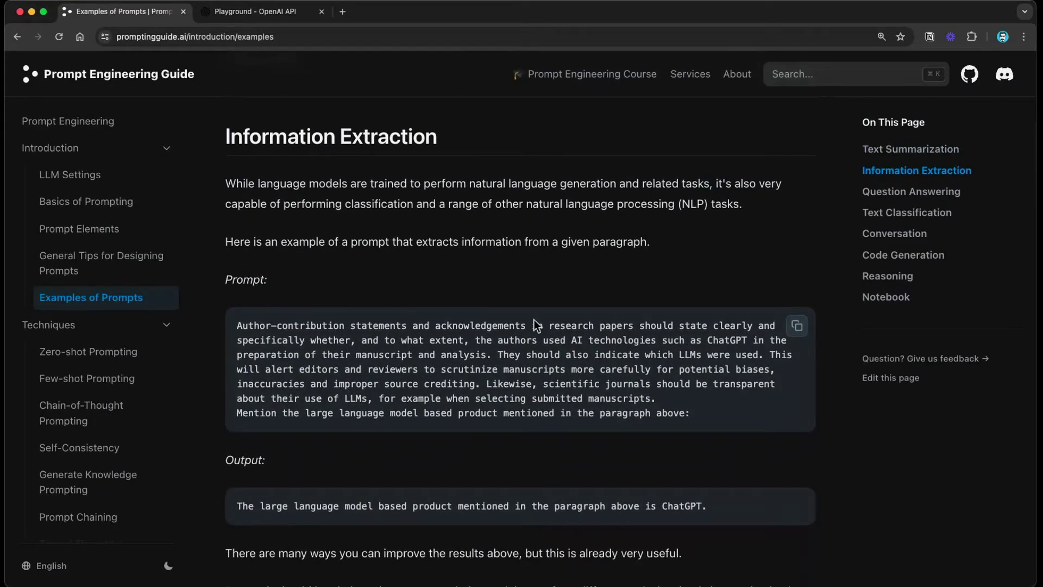
pyautogui.moveTo(798, 328)
pyautogui.click(797, 326)
pyautogui.click(252, 13)
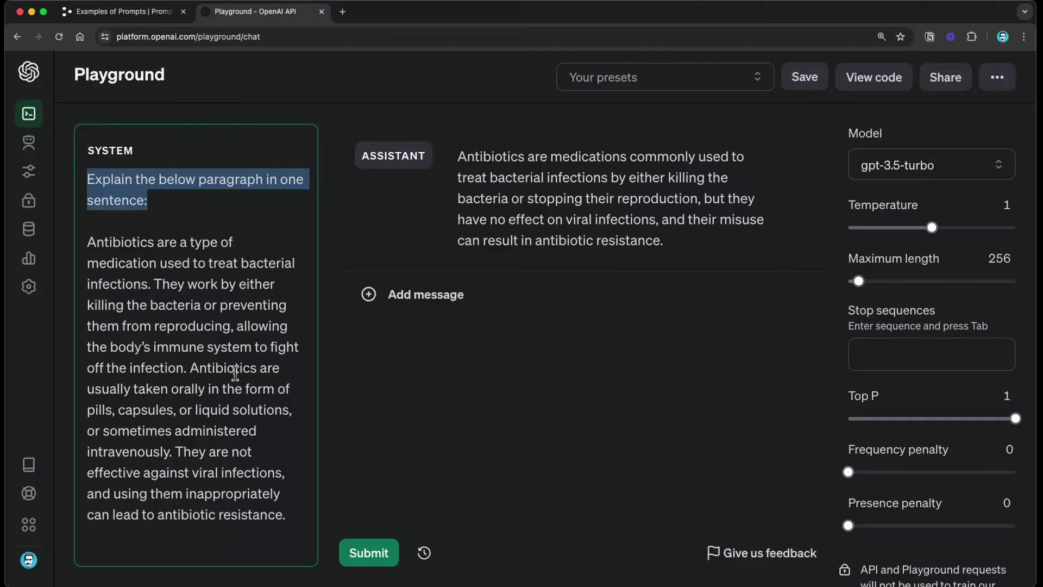
pyautogui.moveTo(291, 516); pyautogui.dragTo(35, 136)
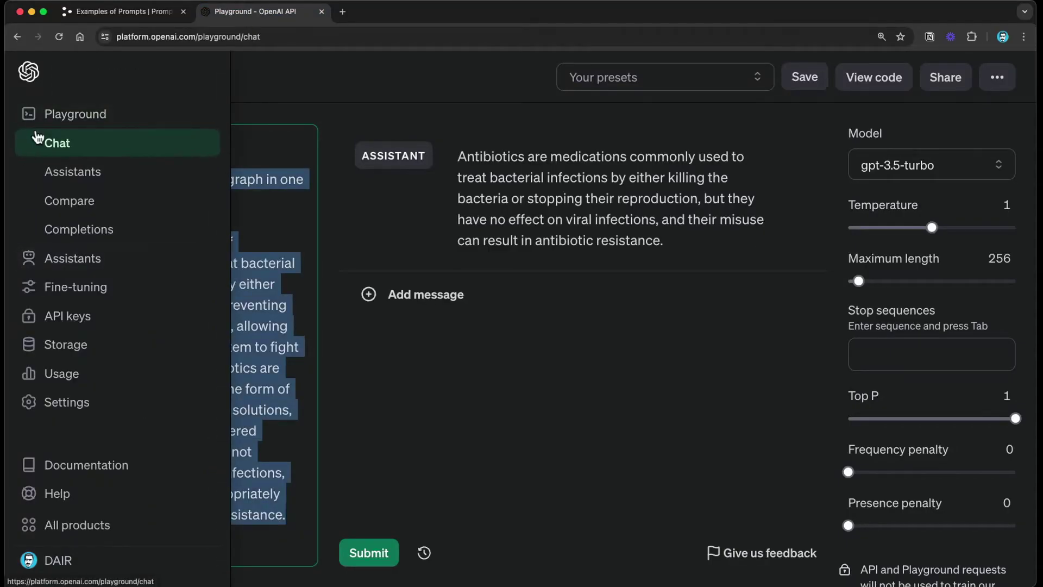
pyautogui.click(194, 210)
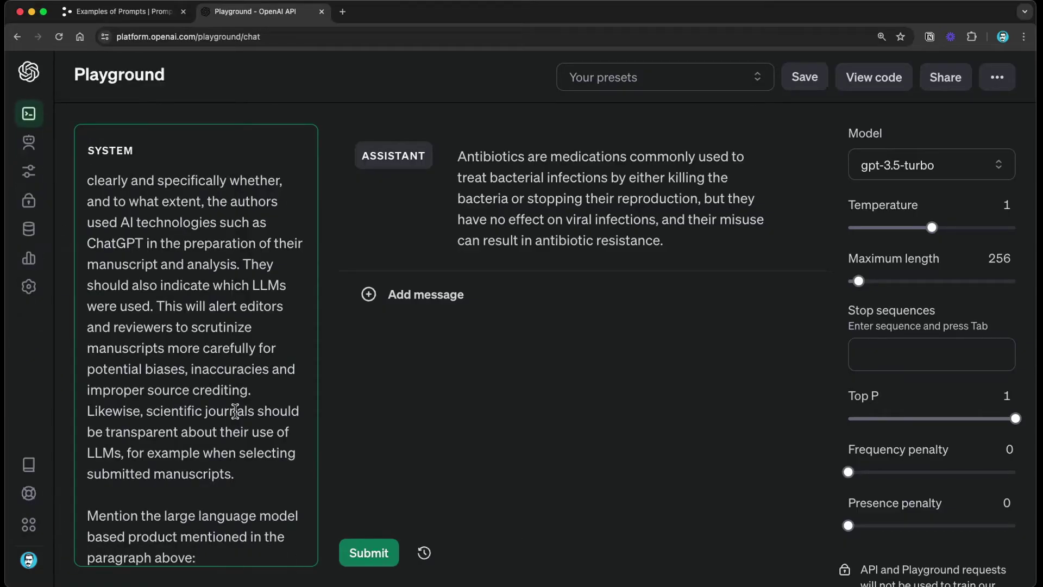
pyautogui.press('super+a')
pyautogui.press('BackSpace')
pyautogui.press('super+v')
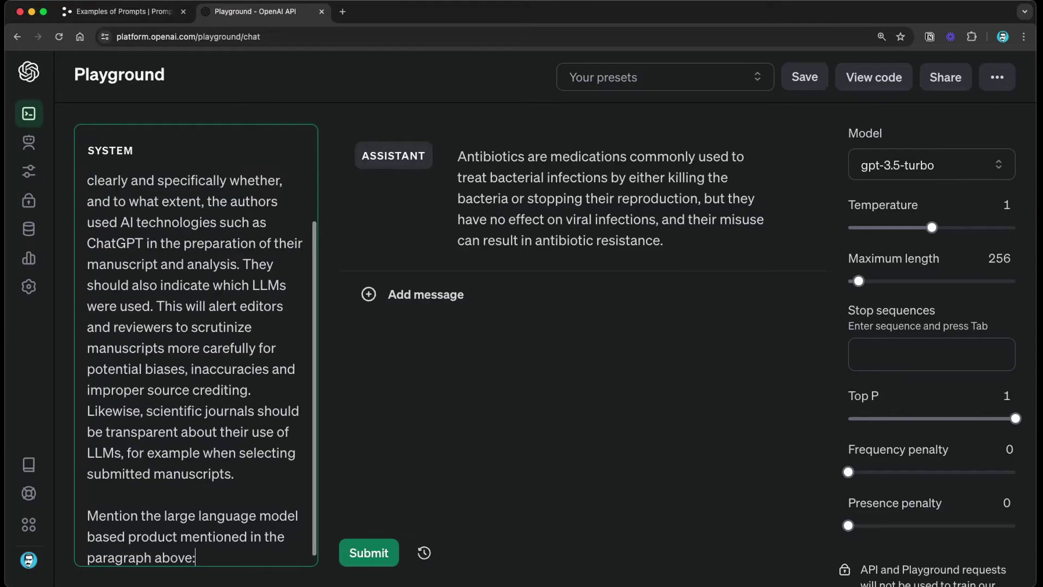
# - Examine the system message's two parts, the author-contribution paragraph and the instruction about the large language model based product
pyautogui.scroll(2, 246, 360)
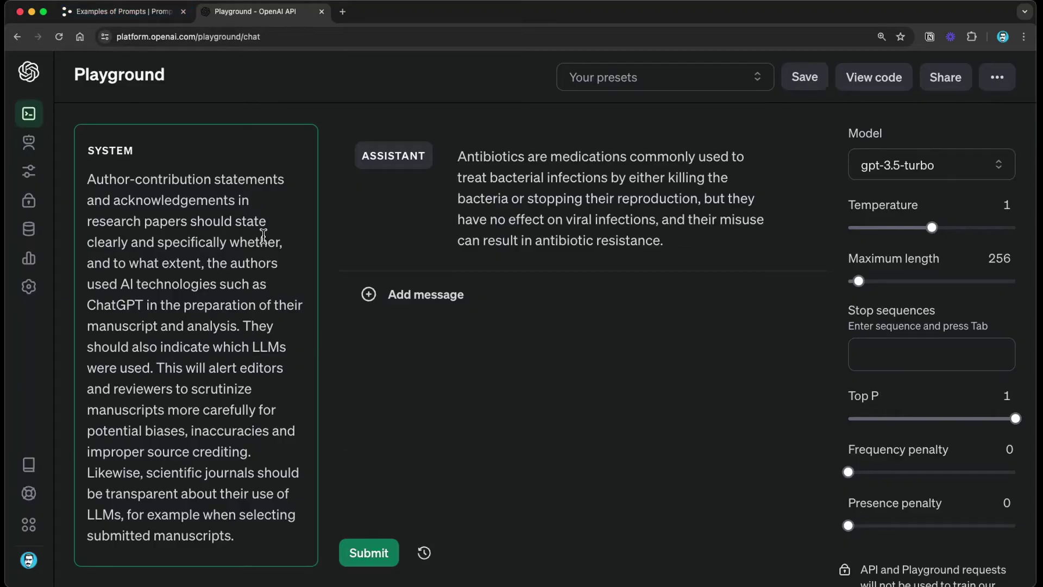
pyautogui.press('super+v')
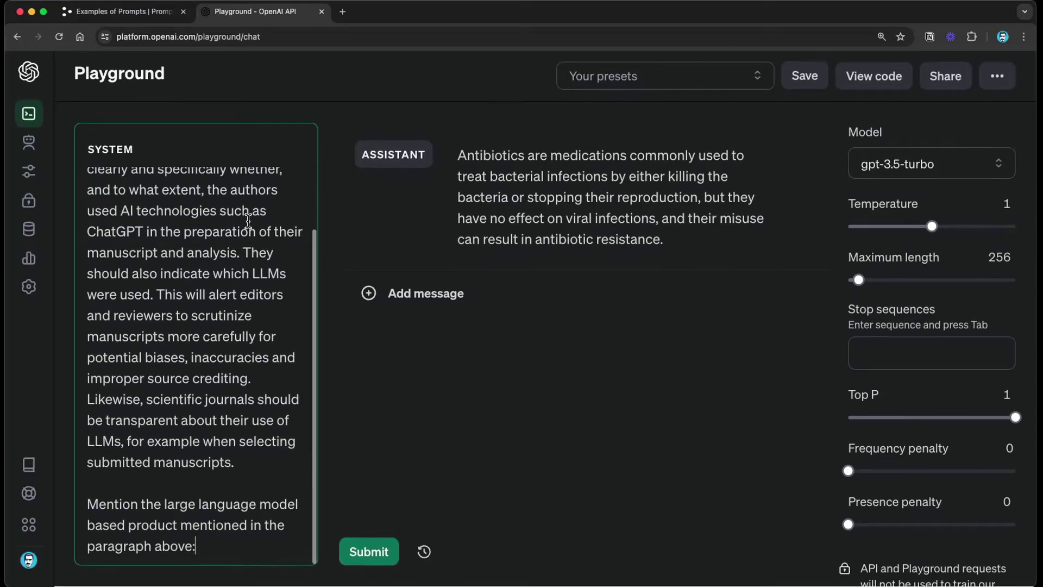
pyautogui.scroll(3, 243, 320)
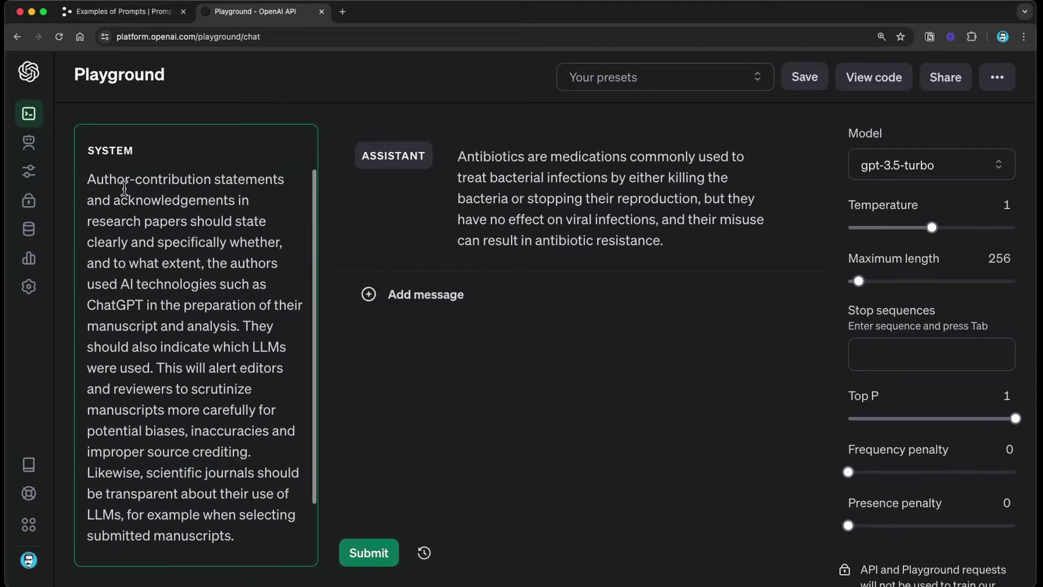
pyautogui.moveTo(87, 177); pyautogui.dragTo(235, 535)
pyautogui.scroll(-2, 239, 478)
pyautogui.moveTo(234, 464); pyautogui.dragTo(90, 177)
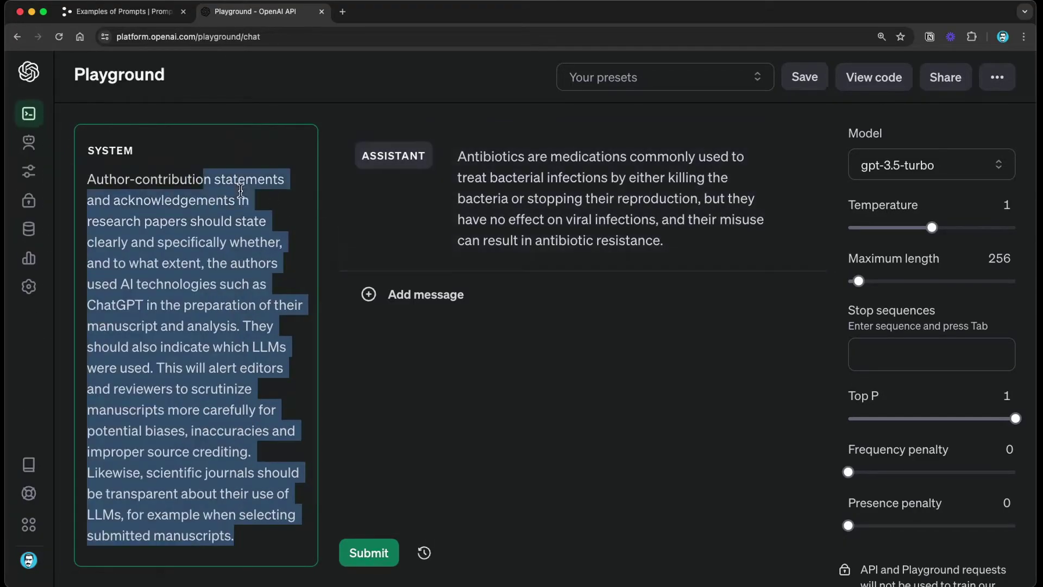
pyautogui.click(161, 220)
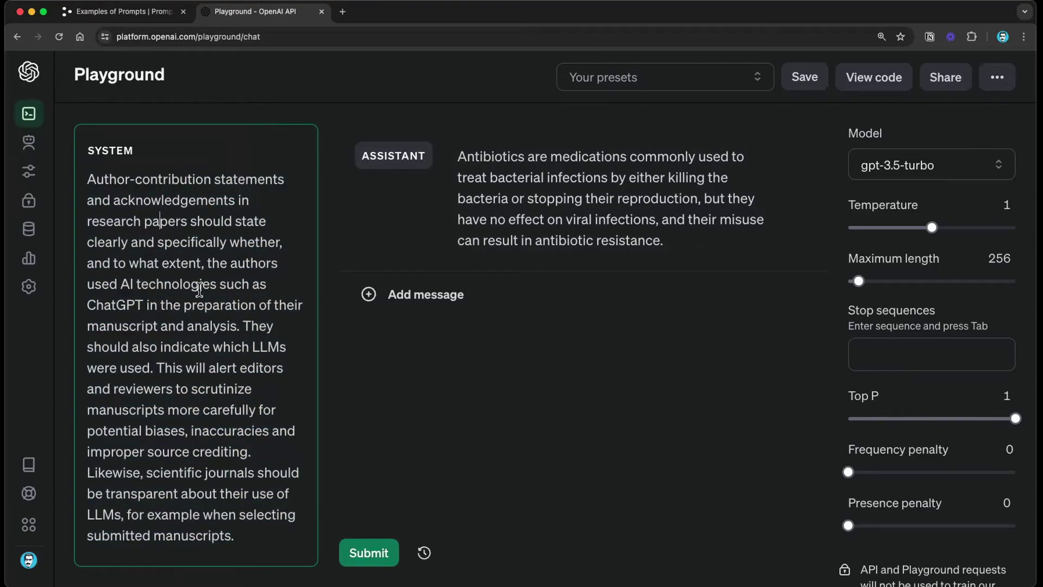
pyautogui.press('super+v')
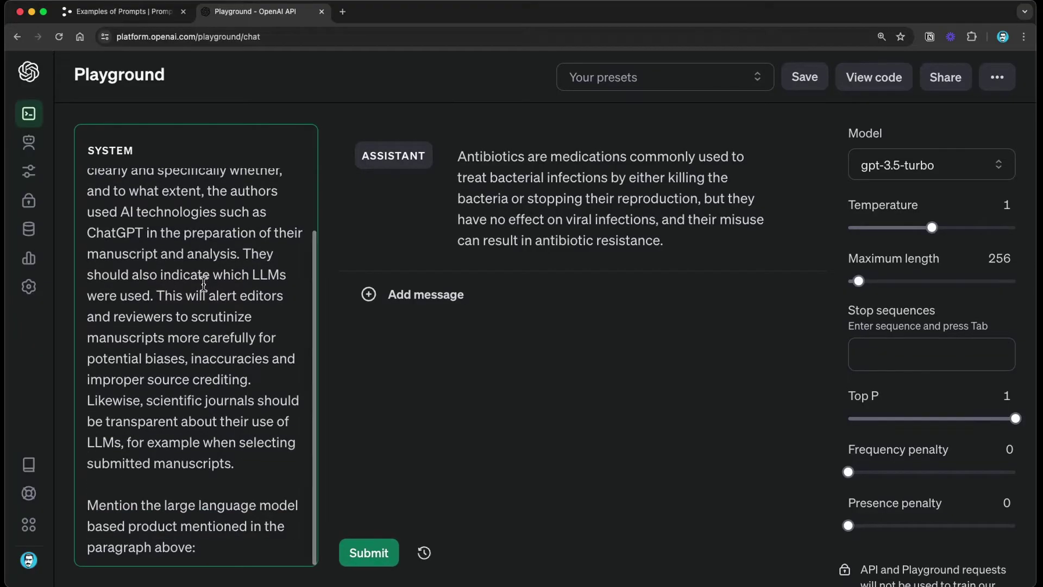
pyautogui.moveTo(86, 505); pyautogui.dragTo(240, 553)
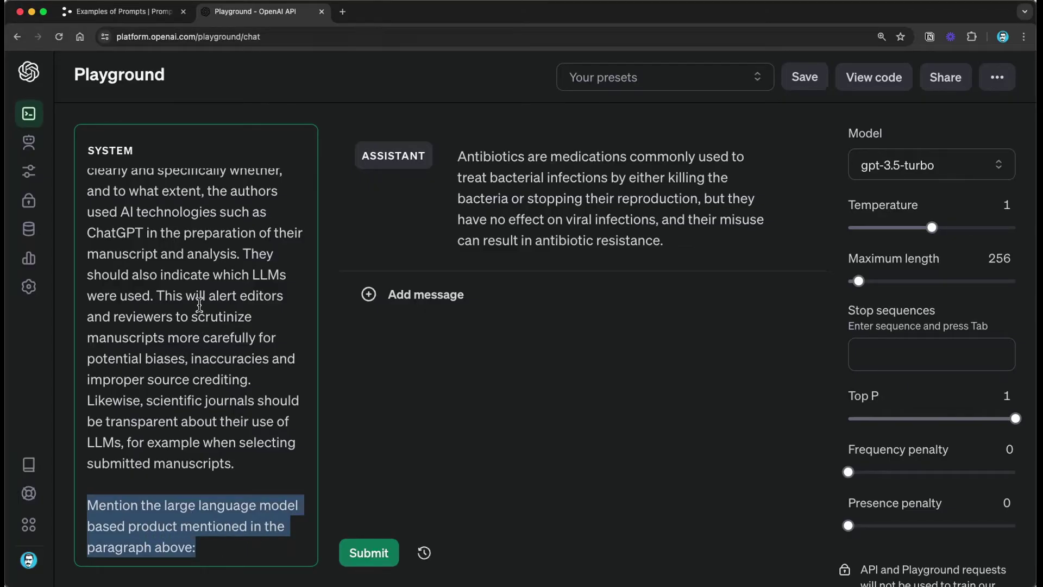
pyautogui.scroll(3, 211, 336)
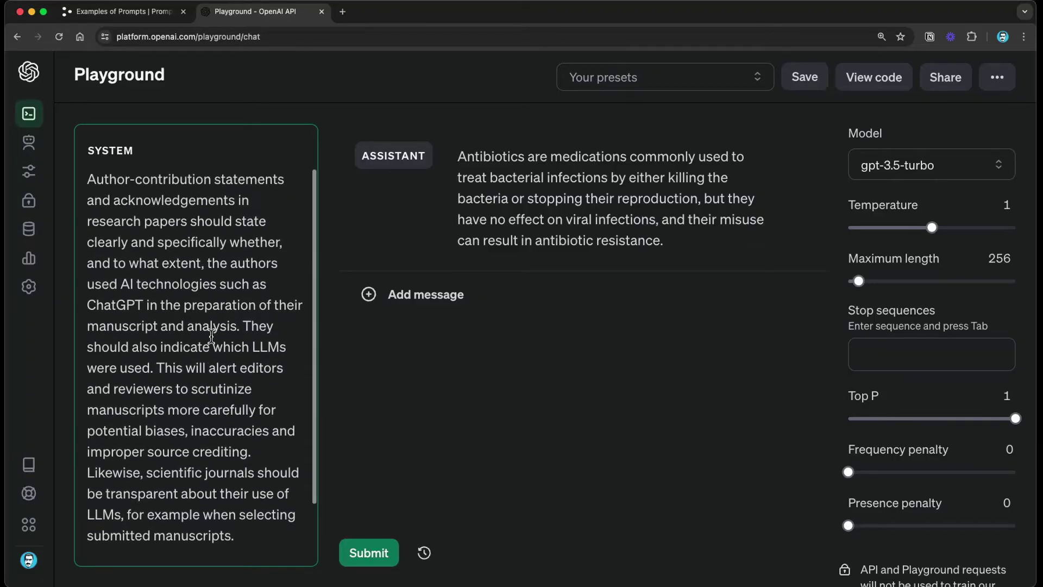
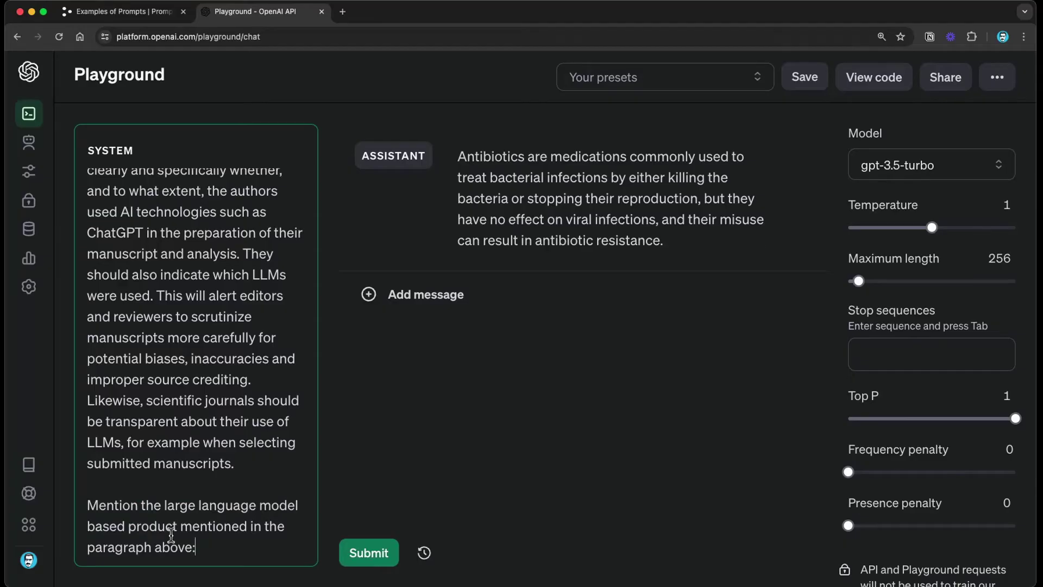
# - Move the "Mention the large language model based product mentioned in the paragraph above:" instruction above the paragraph and remove the old assistant reply
pyautogui.press('BackSpace')
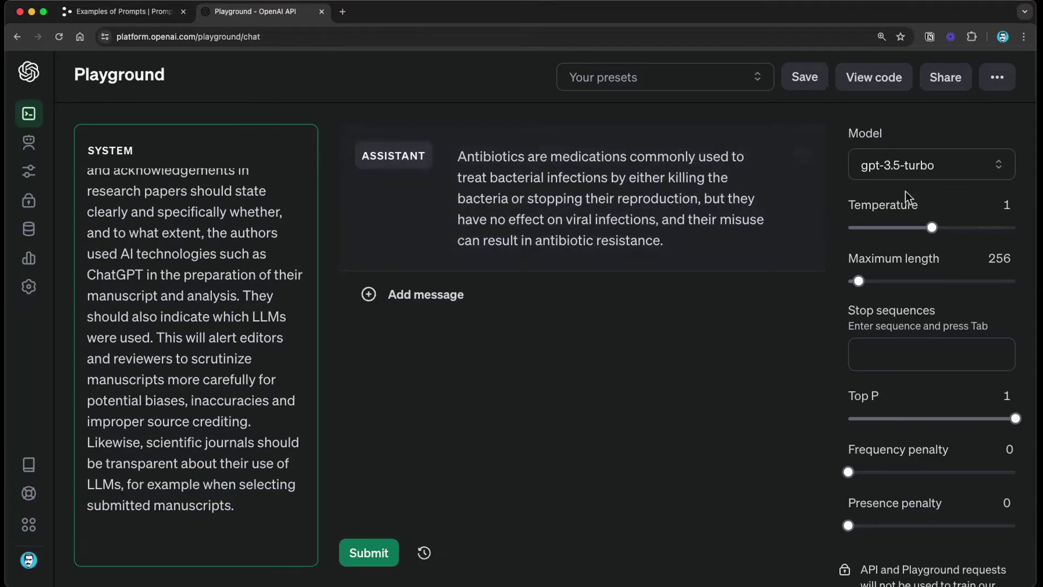
pyautogui.click(801, 156)
pyautogui.press('super+Up')
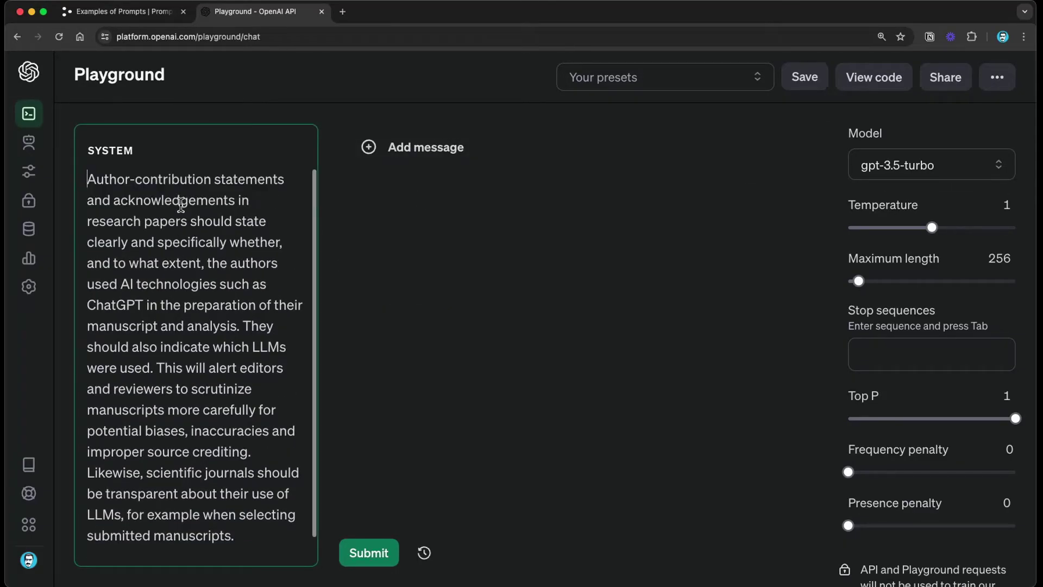
pyautogui.press('Return')
pyautogui.press('Up')
pyautogui.write('Mention the large language model based product mentioned in the paragraph above:')
pyautogui.press('Return')
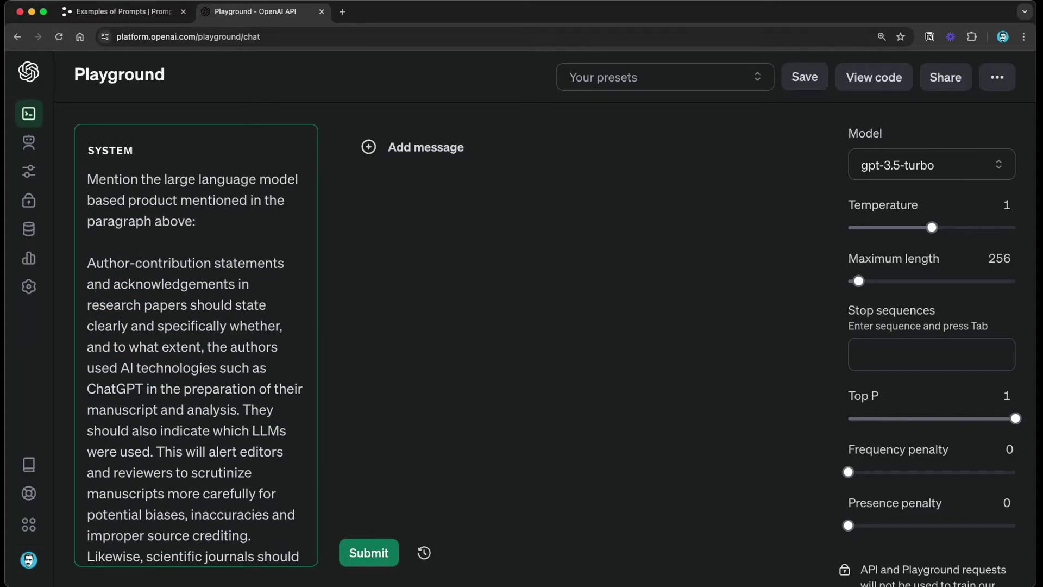
# - Delete the blank lines left after "submitted manuscripts." in the system message
pyautogui.scroll(-4, 244, 269)
pyautogui.click(215, 546)
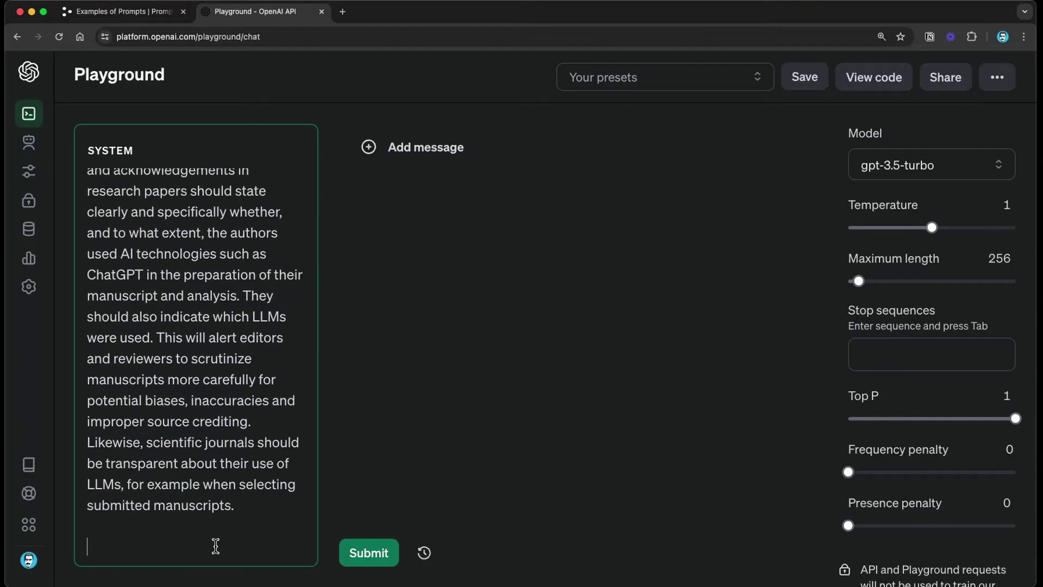
pyautogui.press('BackSpace')
pyautogui.press('BackSpace')
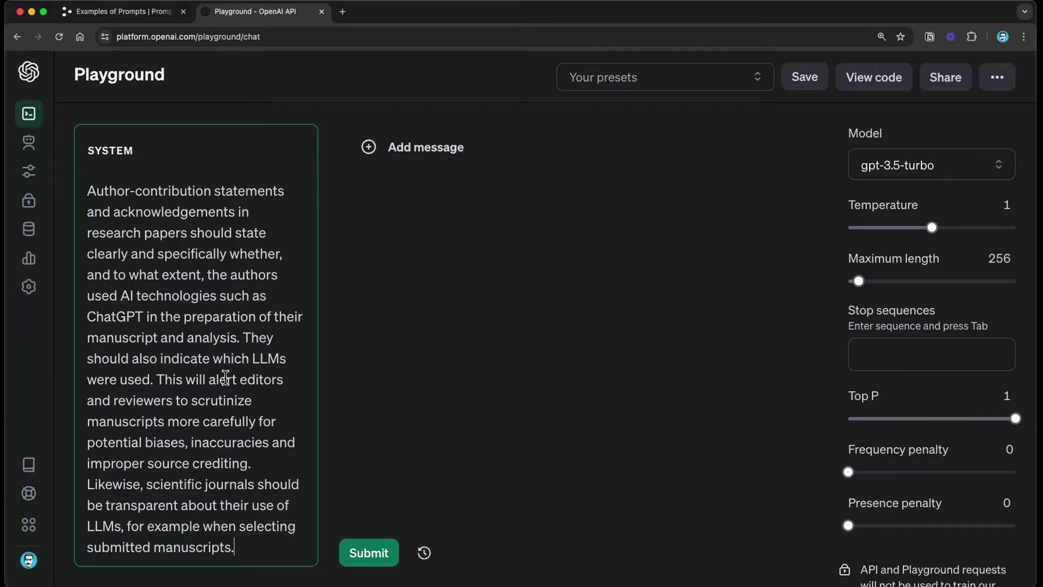
# - Review the instruction above the author-contribution paragraph and submit the reordered information extraction prompt
pyautogui.scroll(3, 225, 377)
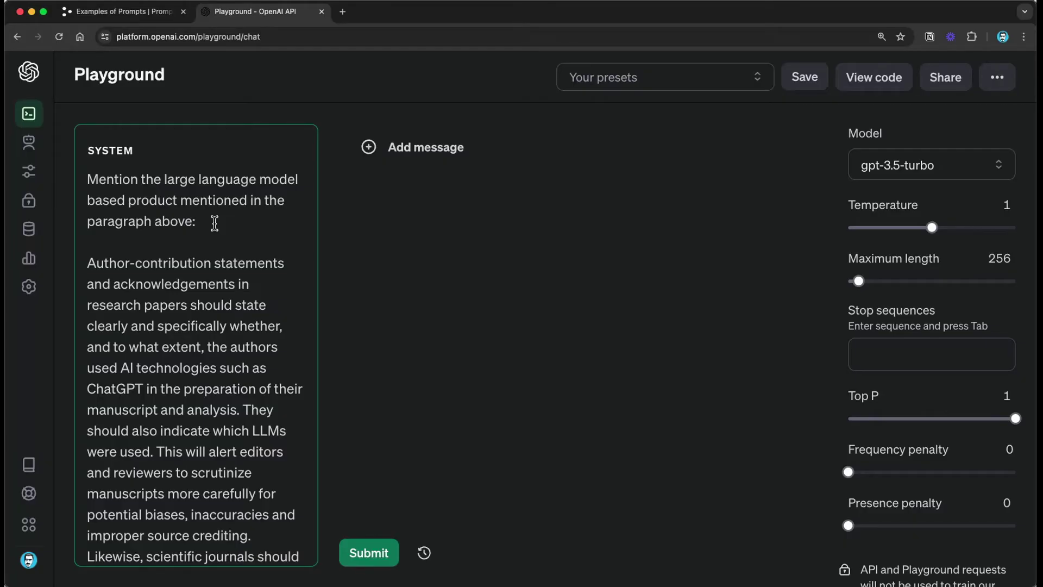
pyautogui.moveTo(214, 223); pyautogui.dragTo(69, 183)
pyautogui.press('super+c')
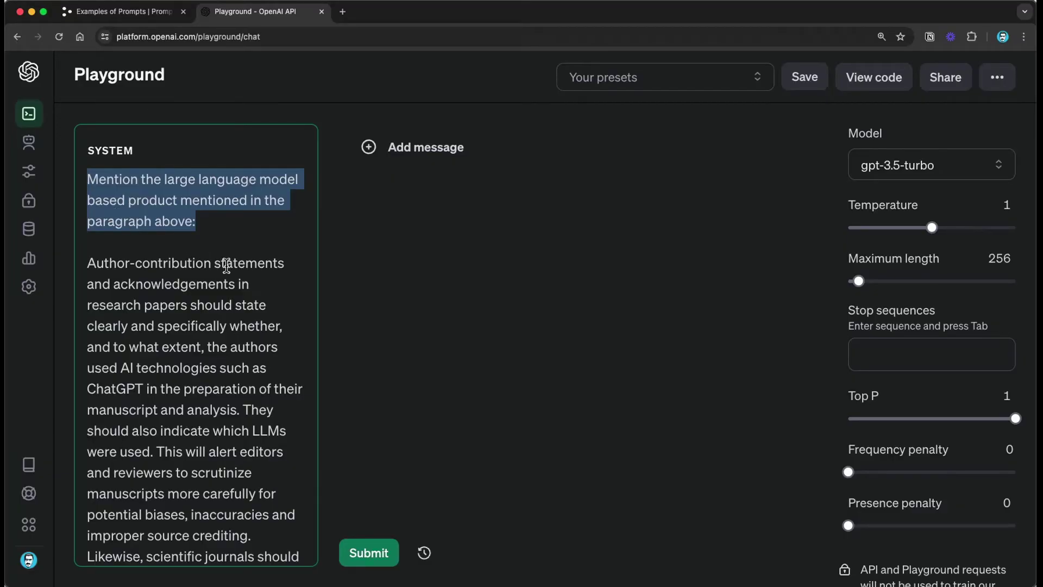
pyautogui.scroll(-3, 227, 266)
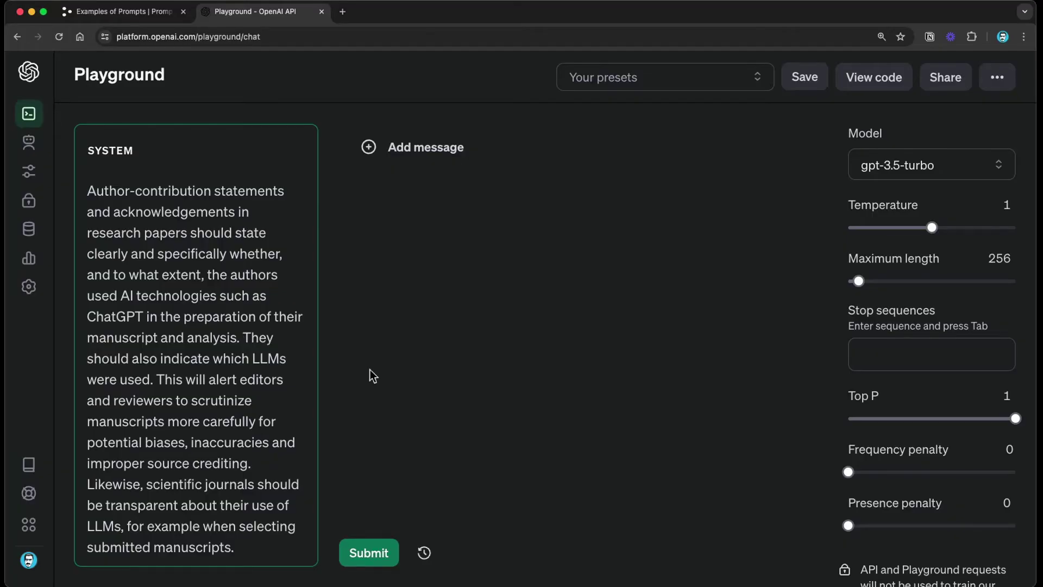
pyautogui.click(368, 553)
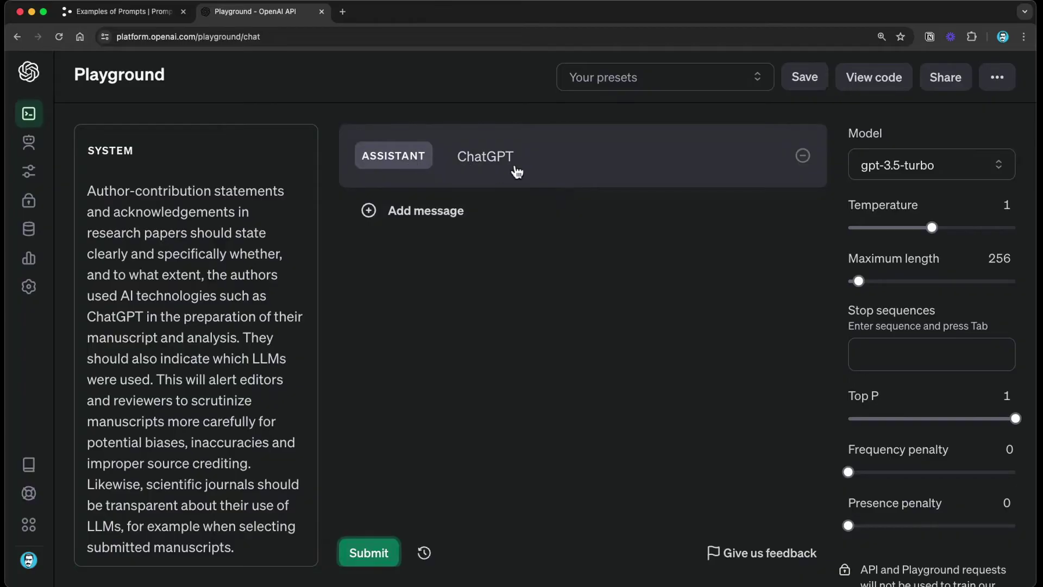
# - Add blank lines after the author-contribution paragraph in the system message
pyautogui.click(181, 304)
pyautogui.press('super+v')
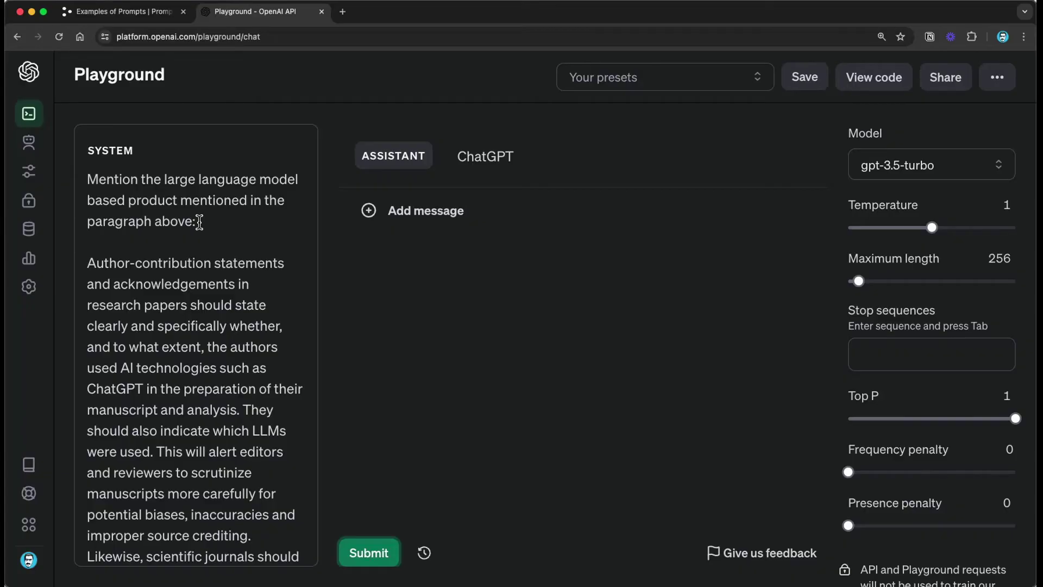
pyautogui.scroll(-2, 201, 224)
pyautogui.click(260, 550)
pyautogui.scroll(-1, 263, 543)
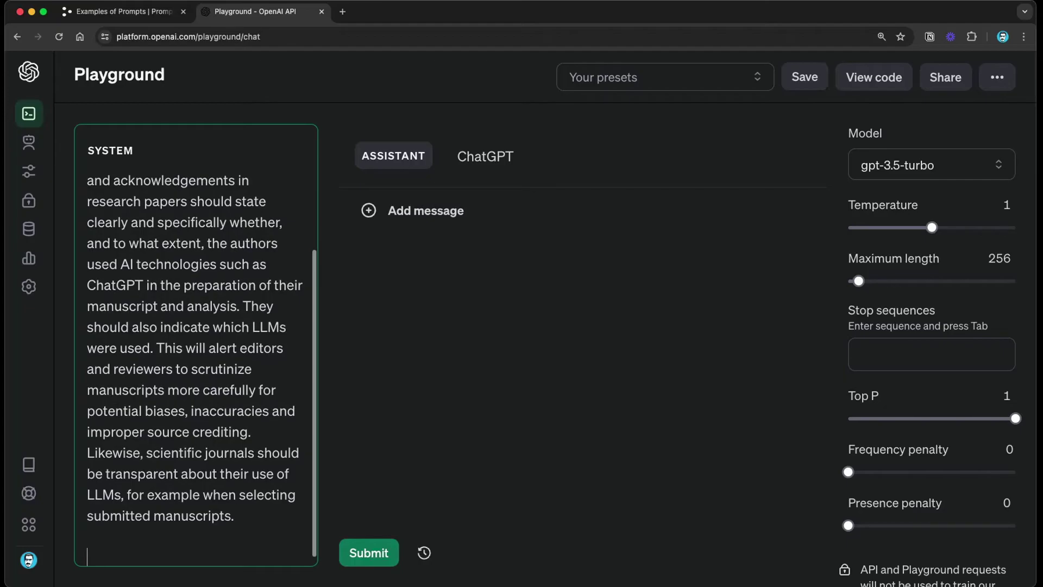
# - Check where ChatGPT is mentioned in the paragraph and compare it with the instruction and the assistant's reply
pyautogui.scroll(3, 256, 465)
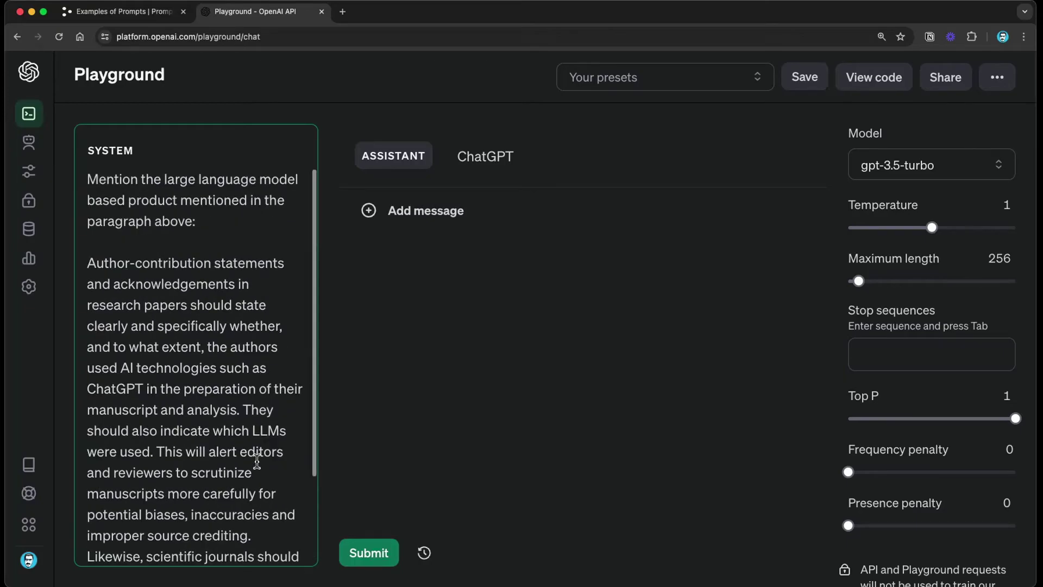
pyautogui.scroll(-2, 225, 351)
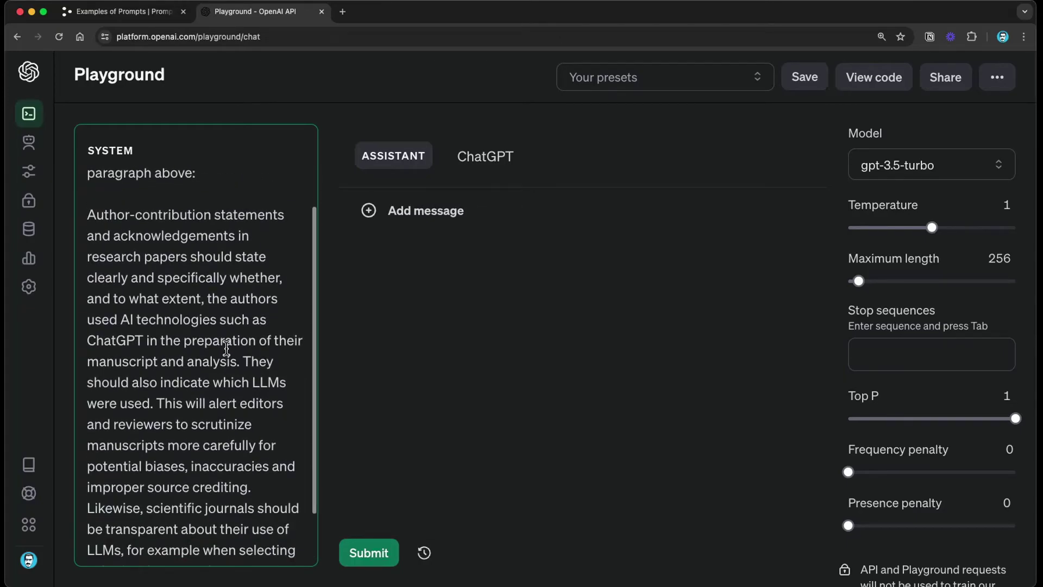
pyautogui.doubleClick(127, 340)
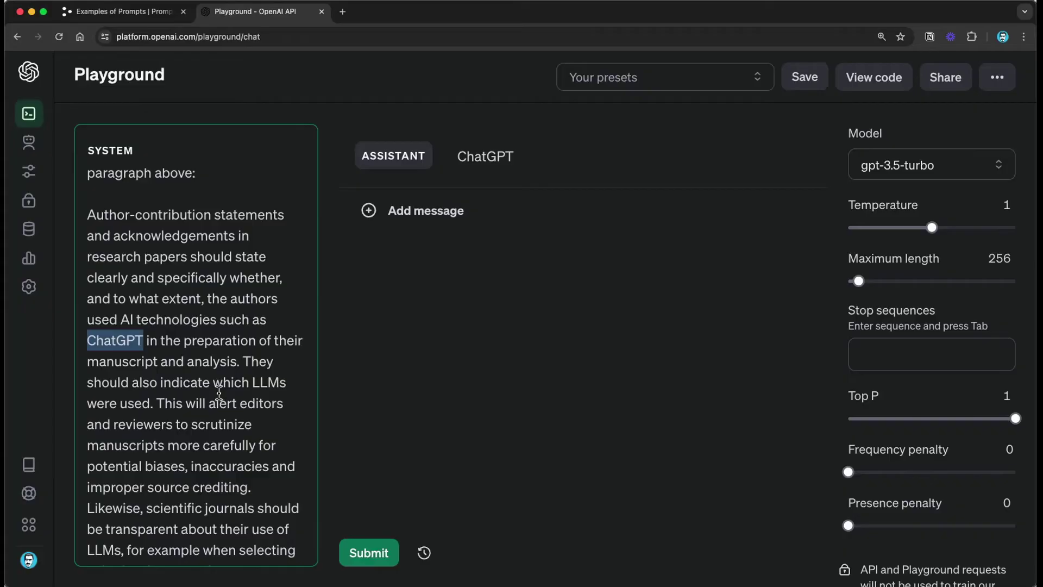
pyautogui.scroll(2, 215, 393)
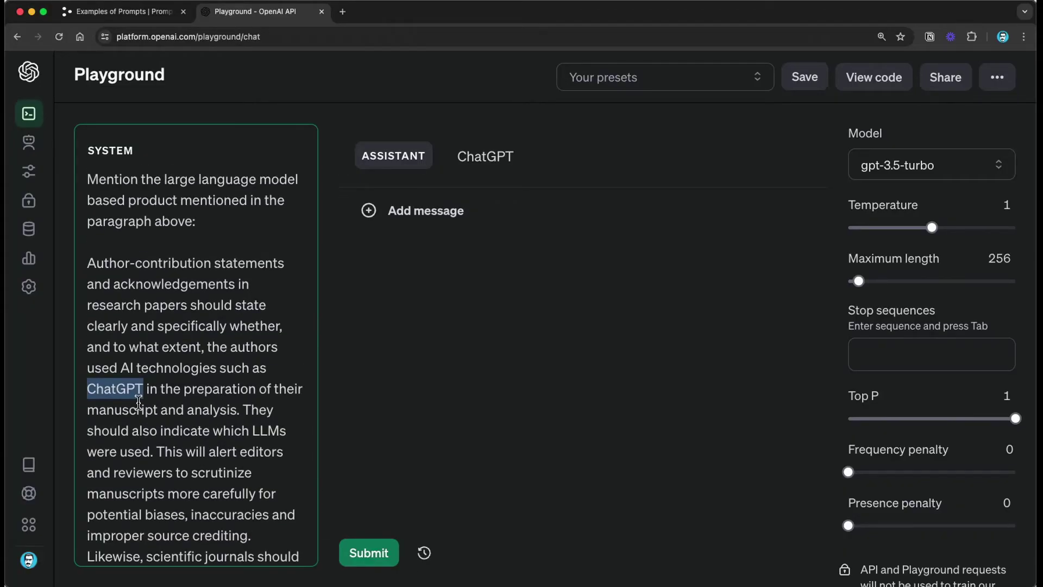
pyautogui.scroll(-5, 232, 494)
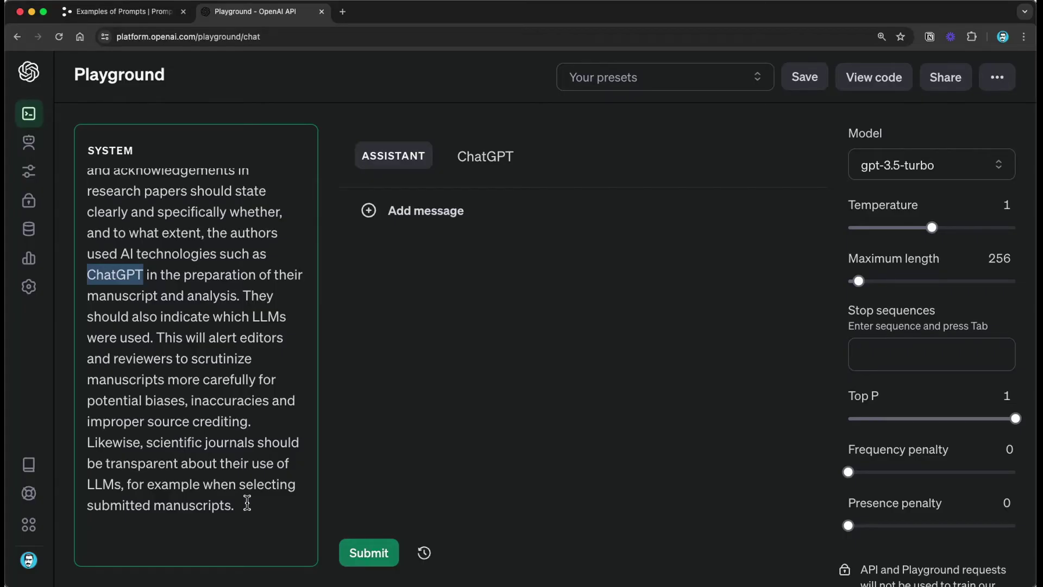
# - Return to the Prompt Engineering Guide and look through its Information Extraction, Question Answering and Text Classification examples
pyautogui.click(134, 12)
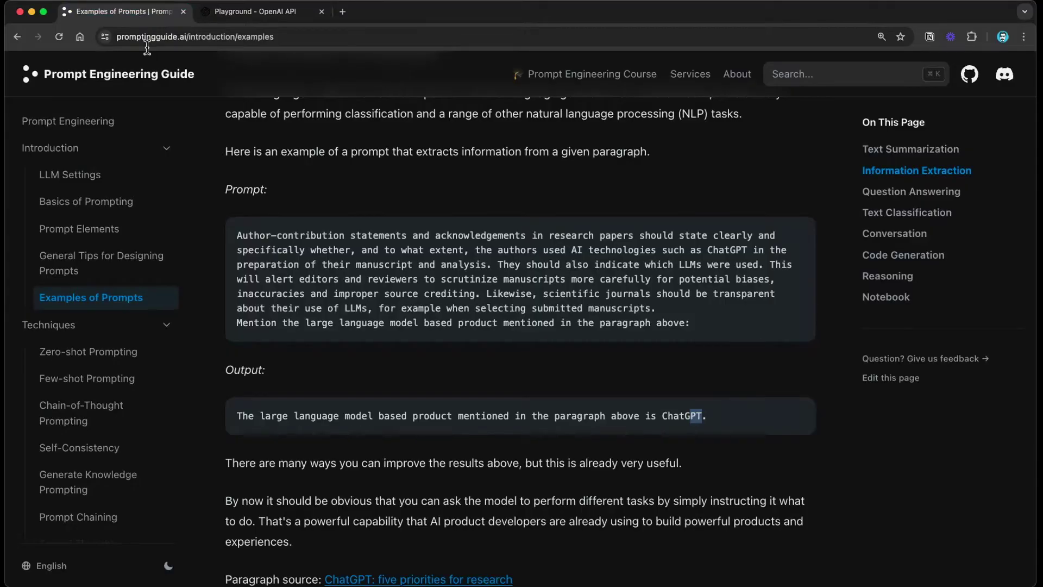
pyautogui.scroll(-2, 299, 325)
pyautogui.scroll(2, 474, 213)
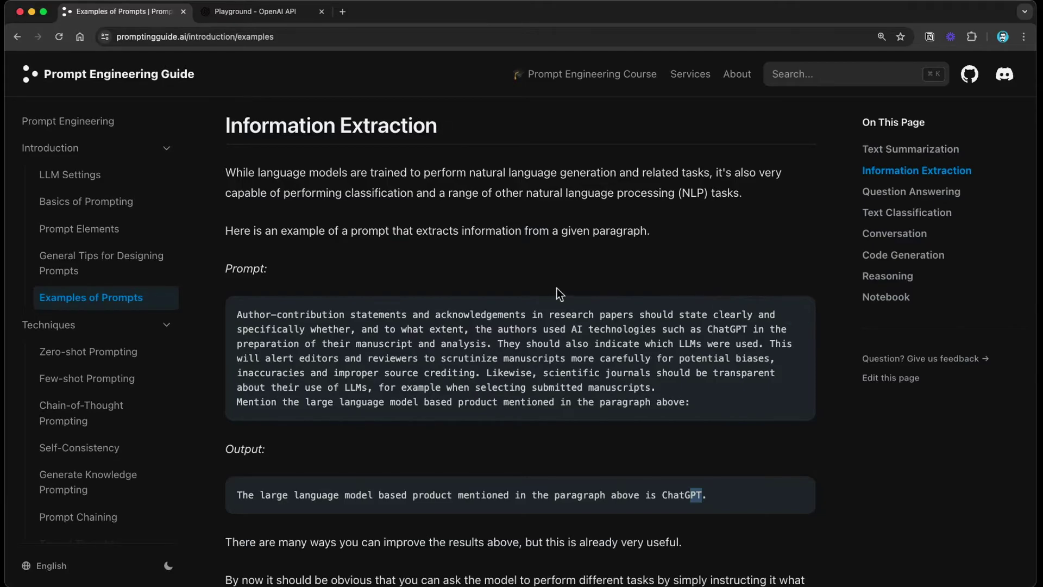
pyautogui.scroll(-10, 558, 288)
pyautogui.scroll(-1, 305, 200)
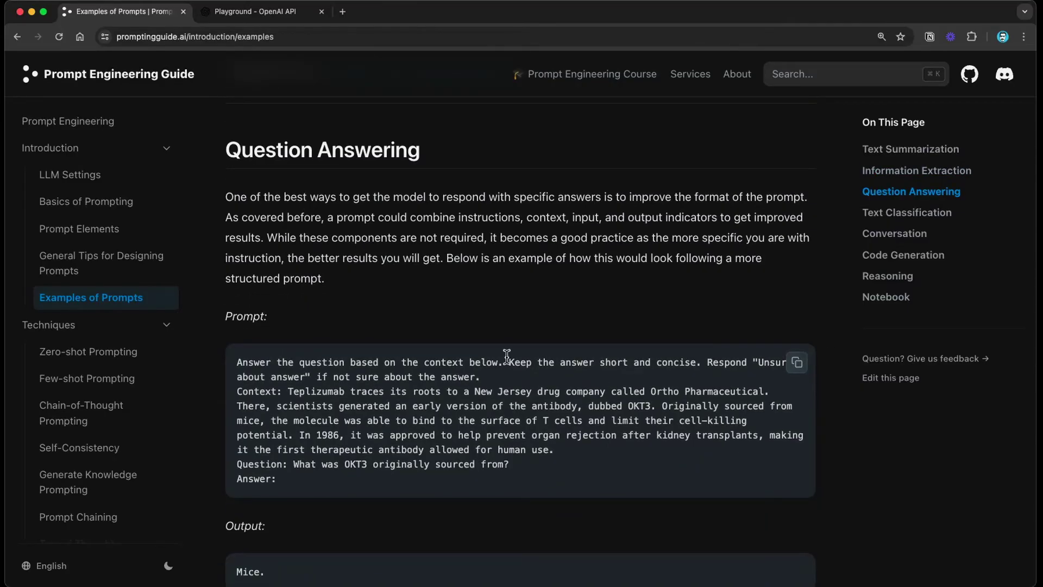
pyautogui.scroll(-7, 520, 354)
pyautogui.scroll(-15, 569, 363)
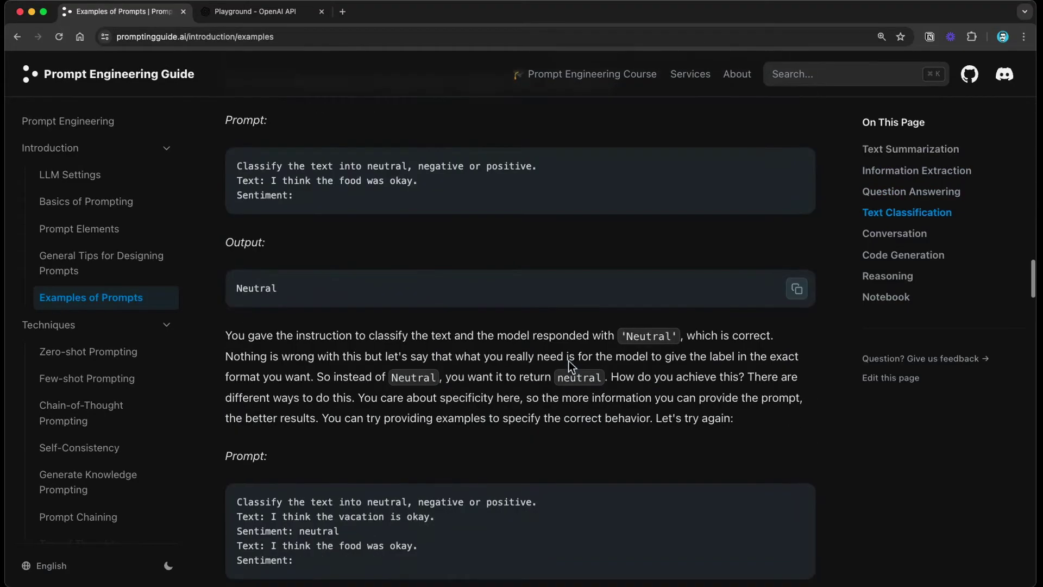
pyautogui.scroll(9, 569, 364)
pyautogui.scroll(15, 569, 361)
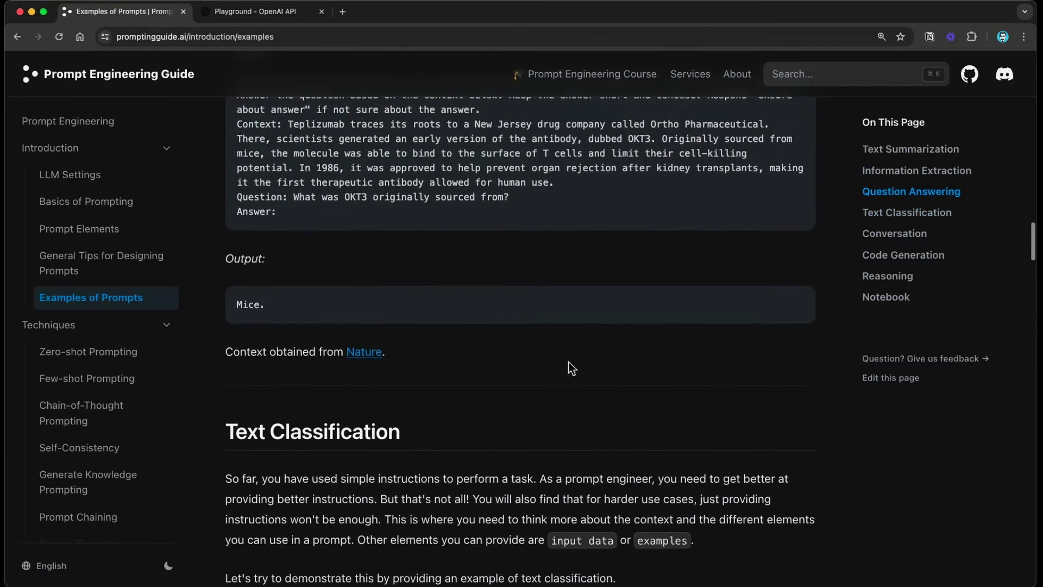
# - Copy the guide's Question Answering example prompt and replace the Playground's system message with it
pyautogui.scroll(-2, 569, 361)
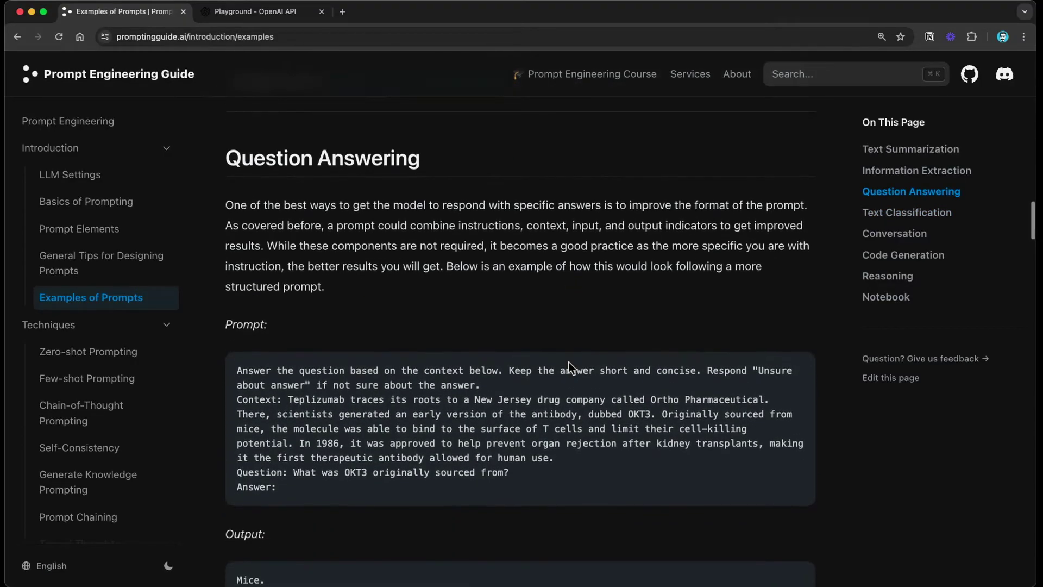
pyautogui.moveTo(799, 369)
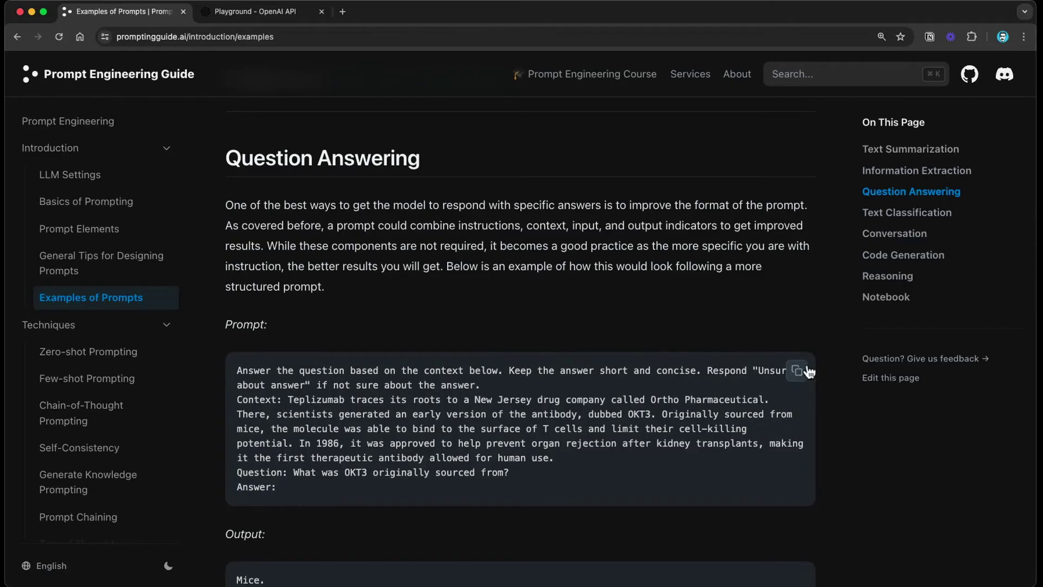
pyautogui.click(797, 373)
pyautogui.click(261, 11)
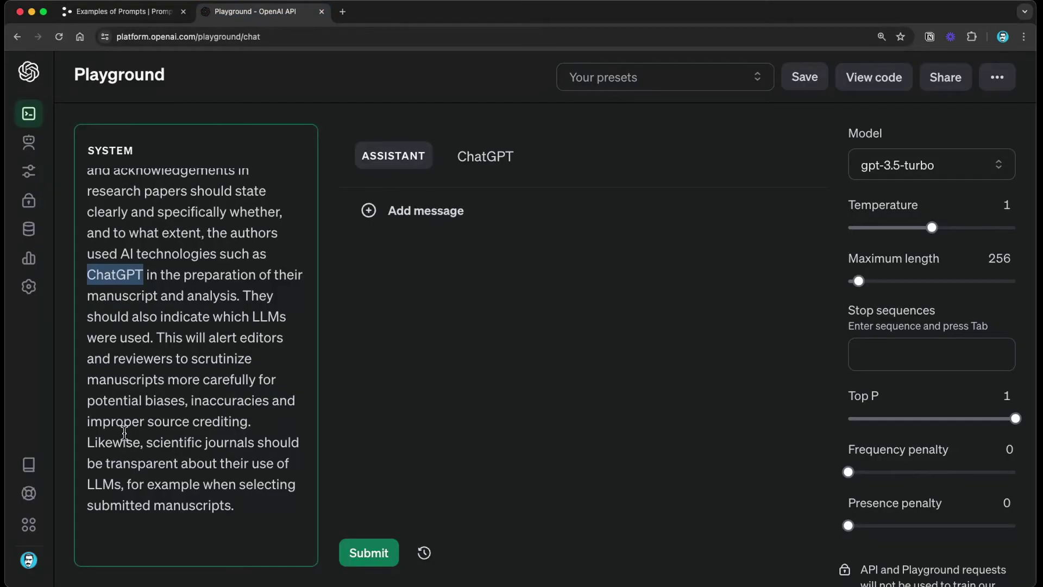
pyautogui.click(261, 510)
pyautogui.press('super+a')
pyautogui.press('BackSpace')
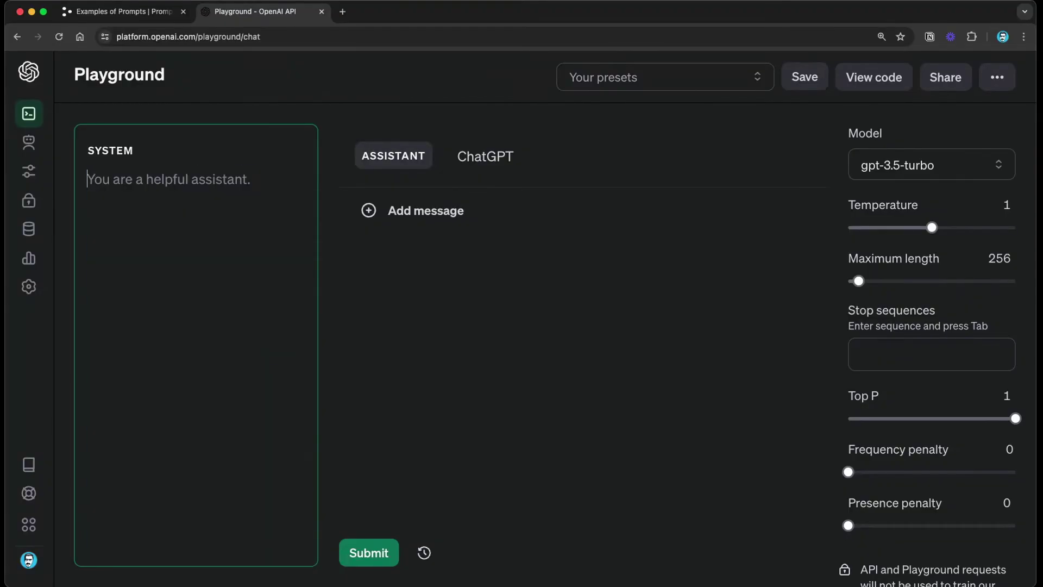
pyautogui.press('super+v')
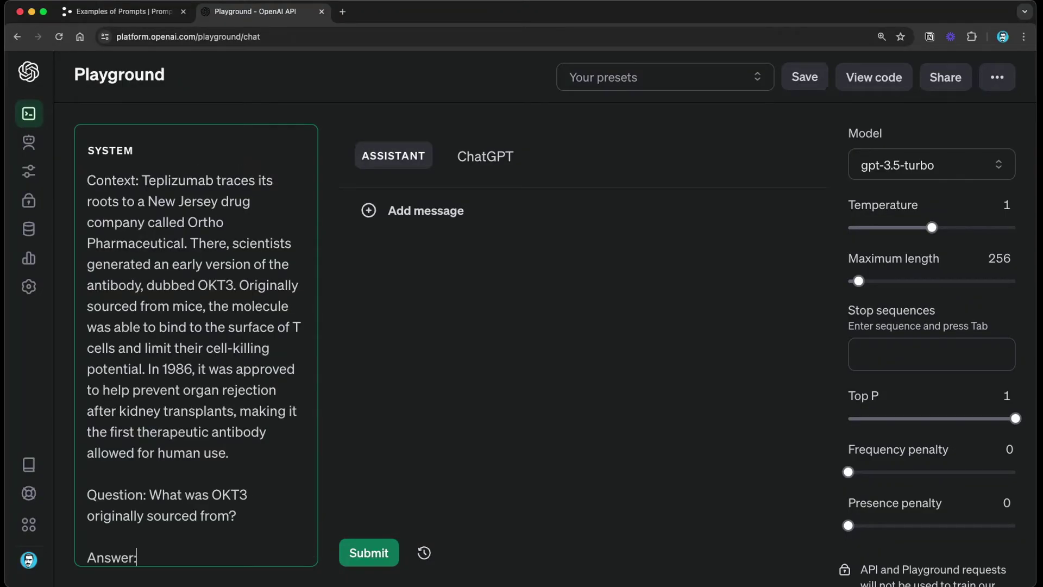
# - Read through the pasted question answering prompt from instruction to answer indicator, highlighting the context paragraph about Teplizumab
pyautogui.scroll(-1, 216, 447)
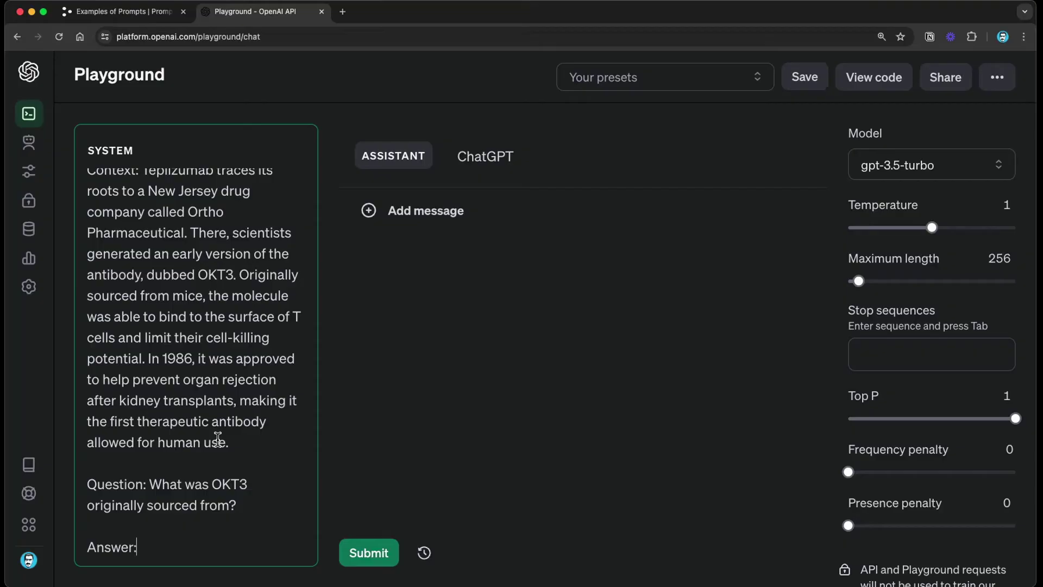
pyautogui.scroll(3, 220, 424)
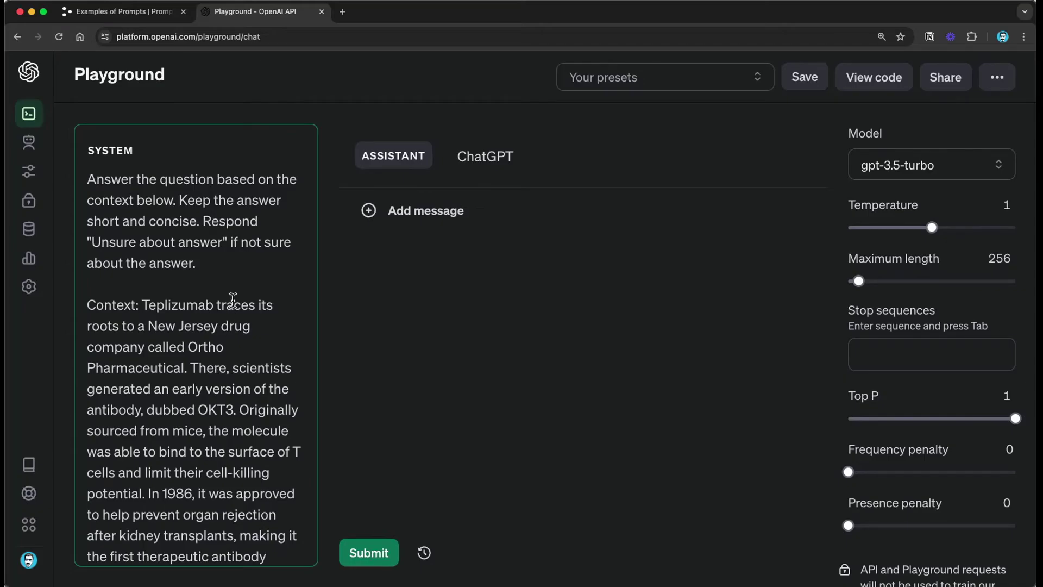
pyautogui.scroll(-2, 230, 309)
pyautogui.scroll(-5, 224, 324)
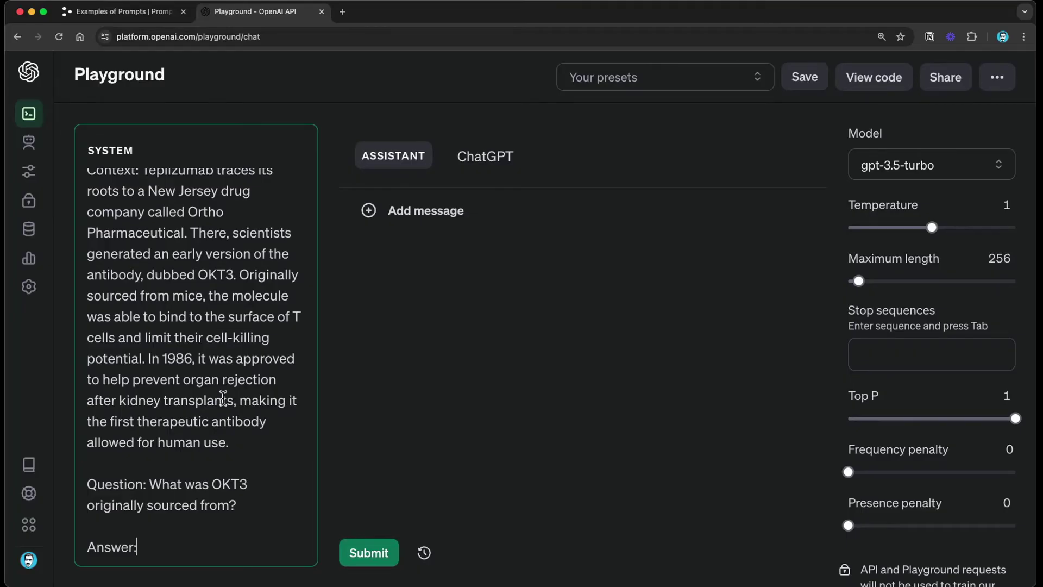
pyautogui.scroll(7, 227, 370)
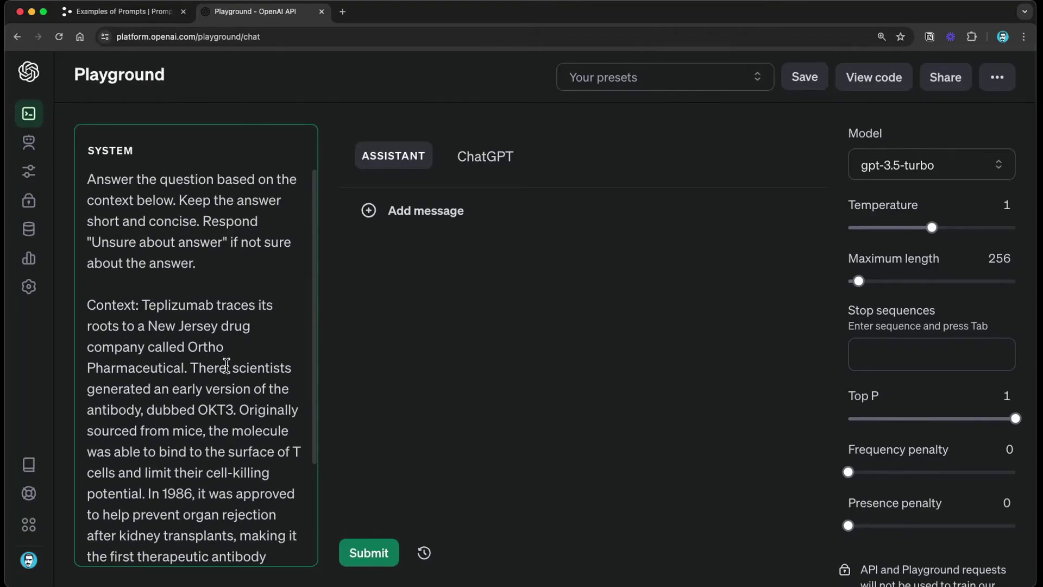
pyautogui.scroll(-7, 223, 370)
pyautogui.scroll(7, 107, 298)
pyautogui.moveTo(87, 306); pyautogui.dragTo(239, 447)
pyautogui.scroll(-5, 217, 456)
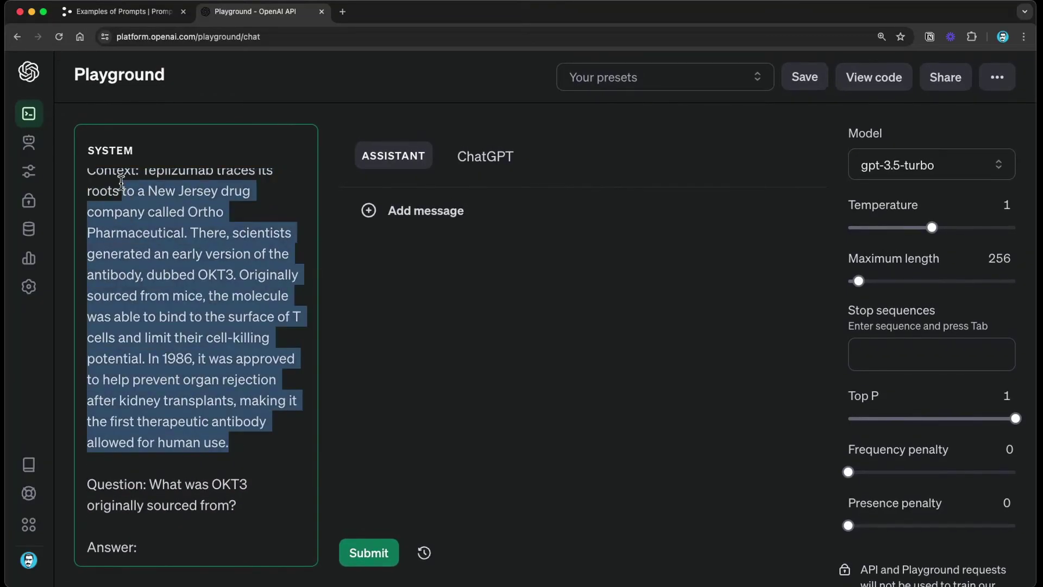
pyautogui.scroll(3, 136, 326)
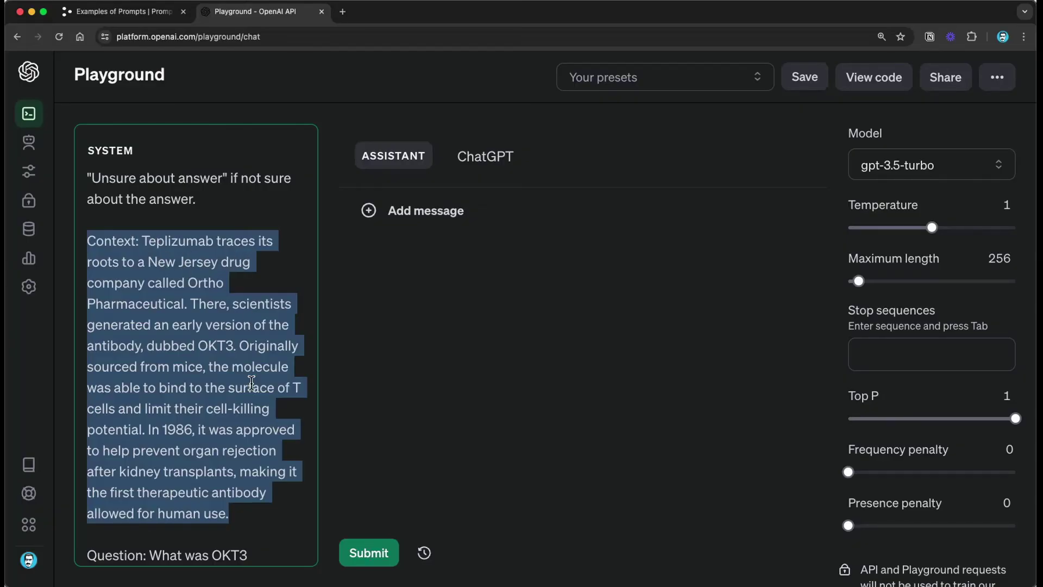
pyautogui.click(239, 278)
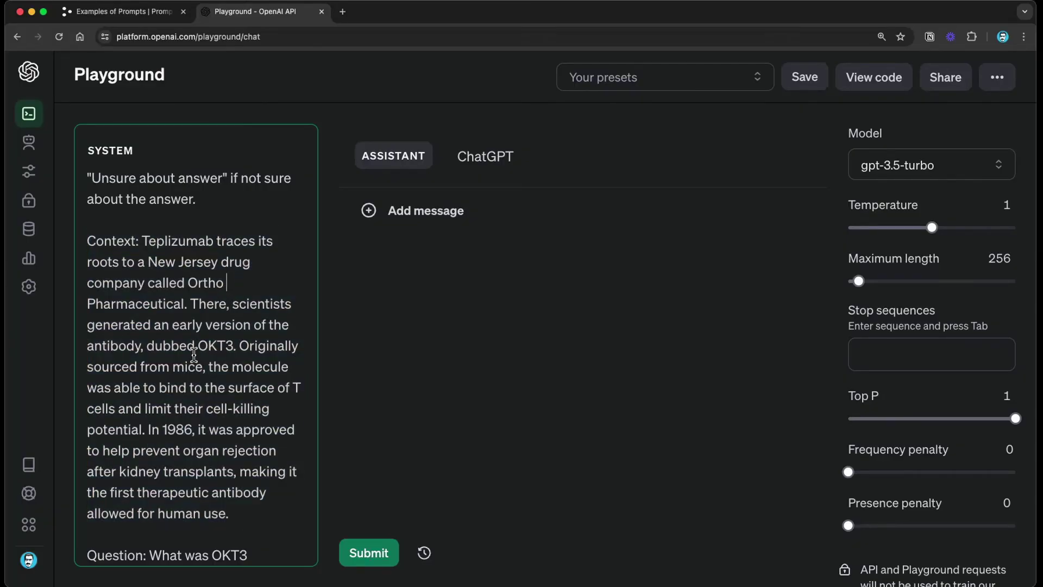
pyautogui.scroll(-3, 212, 440)
pyautogui.scroll(5, 214, 435)
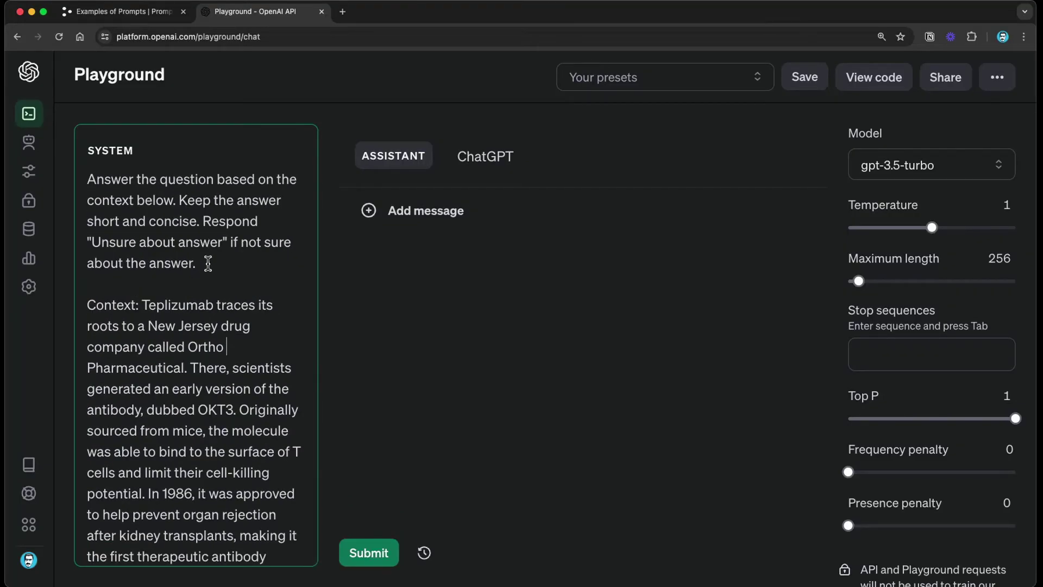
# - Examine the instruction above the context, highlighting "Keep the answer short and concise." and the "Unsure about answer" sentence
pyautogui.moveTo(208, 266); pyautogui.dragTo(82, 166)
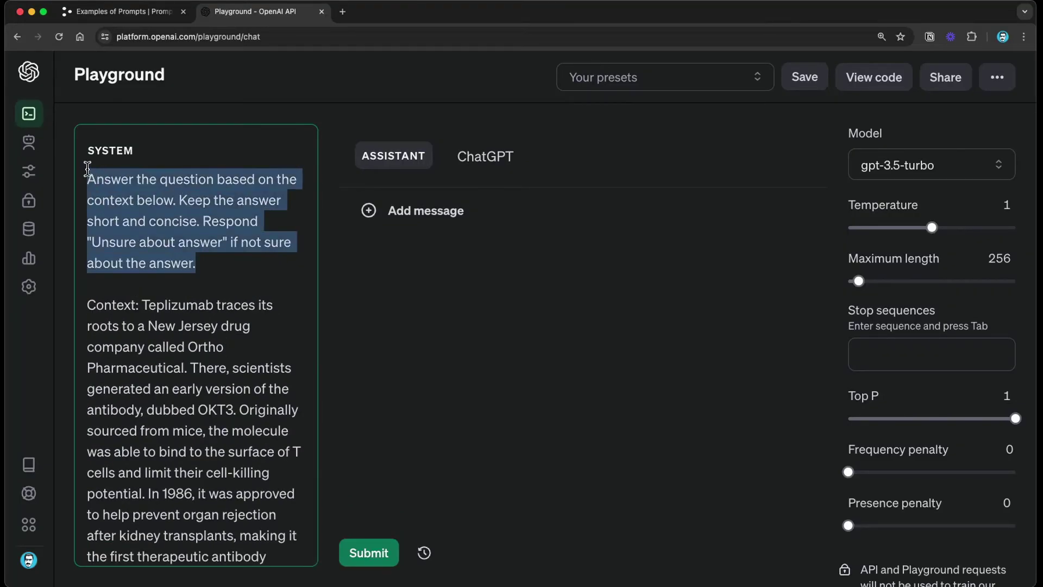
pyautogui.click(230, 264)
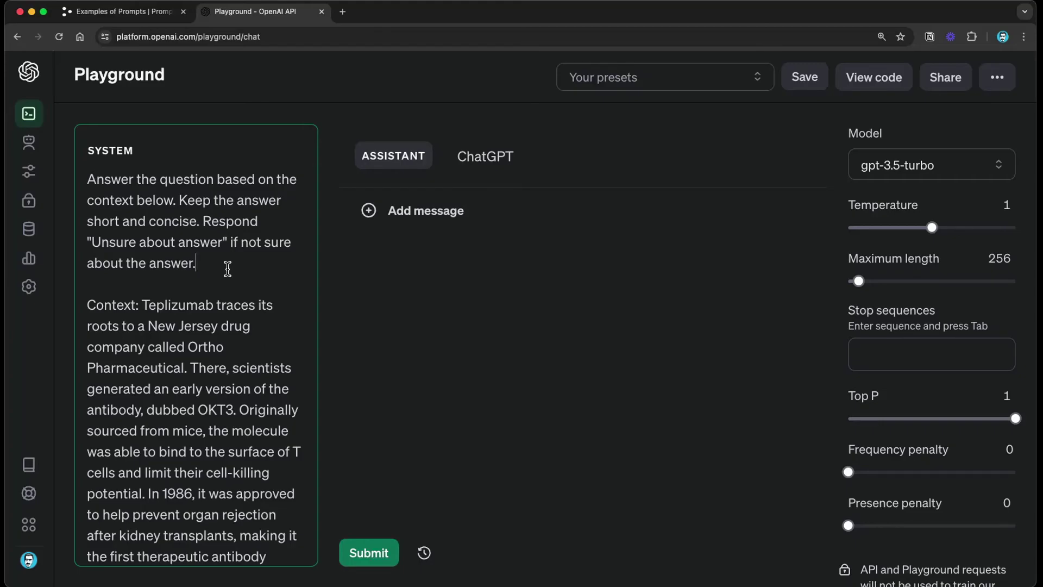
pyautogui.moveTo(87, 180); pyautogui.dragTo(226, 261)
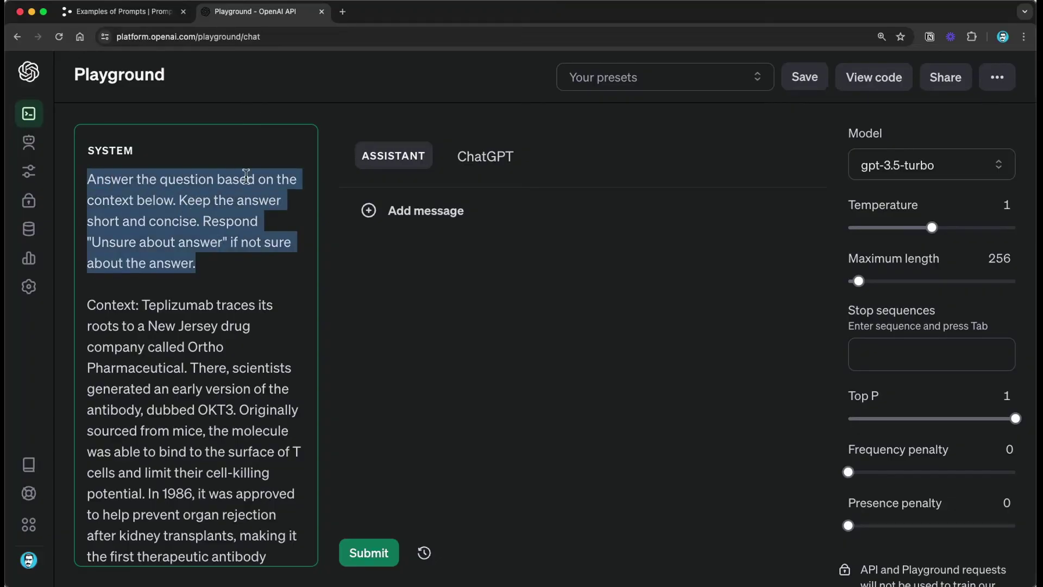
pyautogui.click(182, 202)
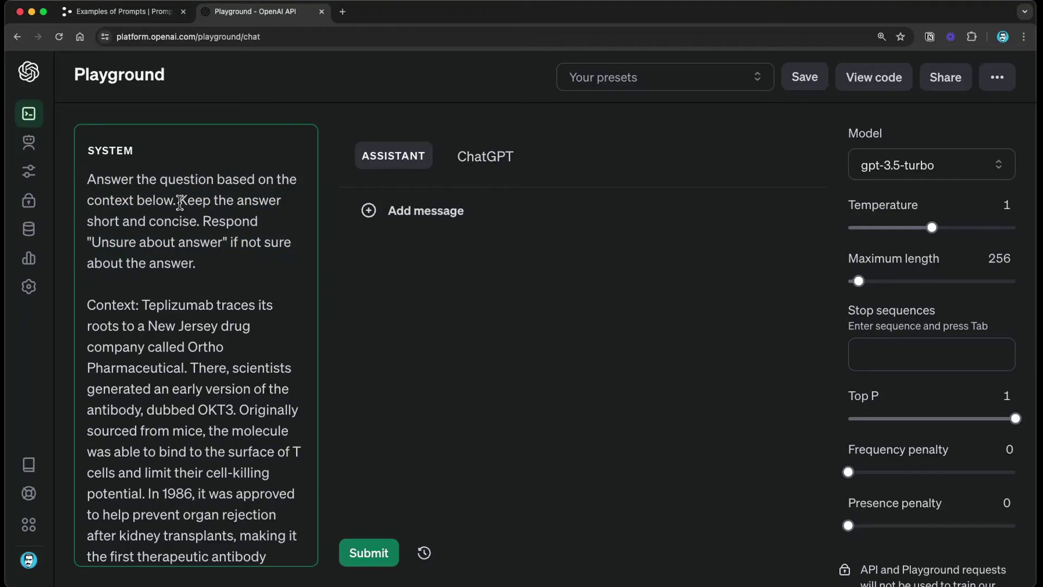
pyautogui.moveTo(180, 202); pyautogui.dragTo(200, 221)
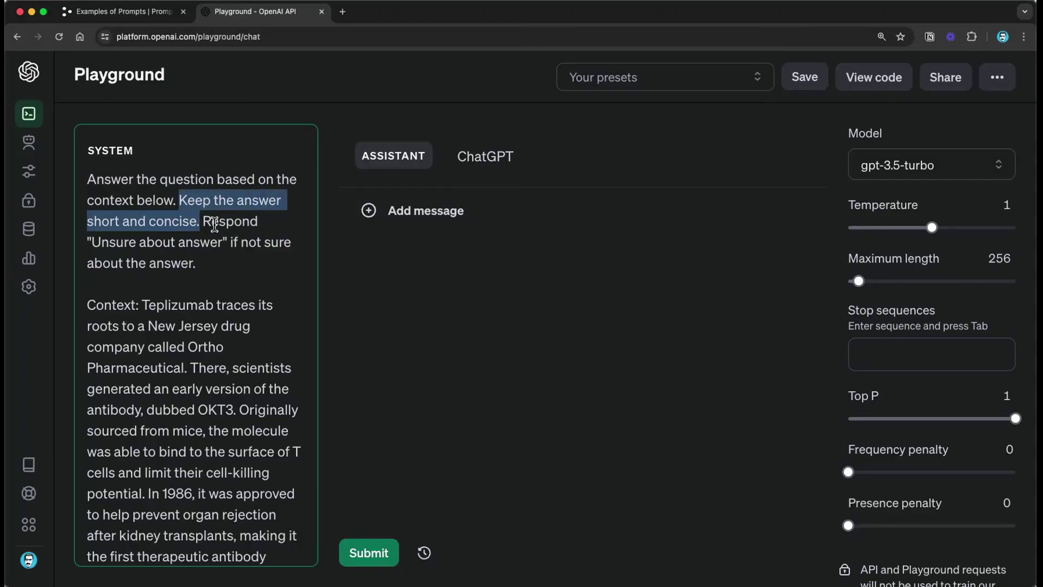
pyautogui.moveTo(202, 221)
pyautogui.mouseDown()
pyautogui.moveTo(228, 242)
pyautogui.moveTo(200, 226)
pyautogui.mouseUp()
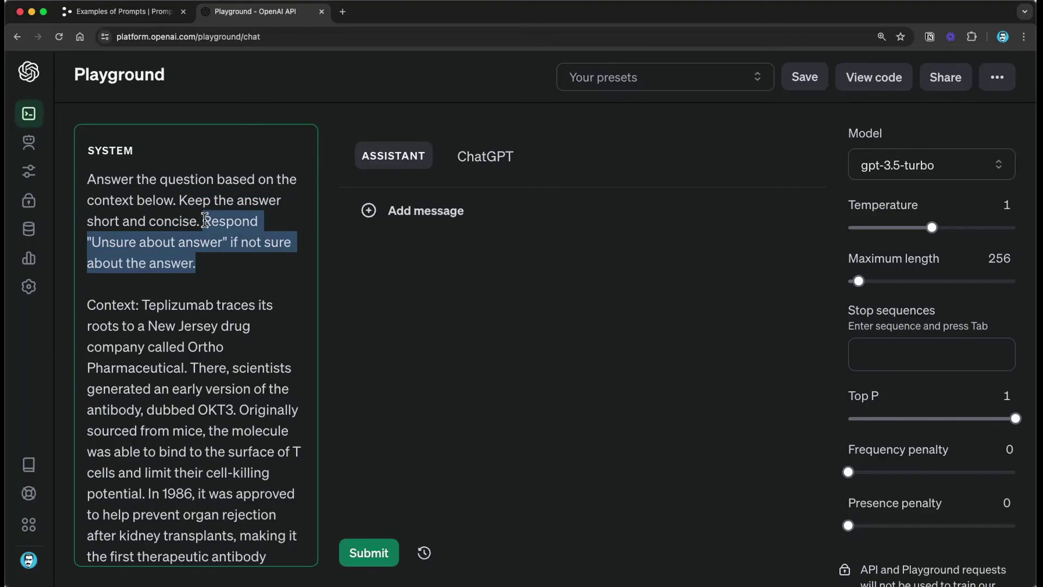
pyautogui.click(205, 262)
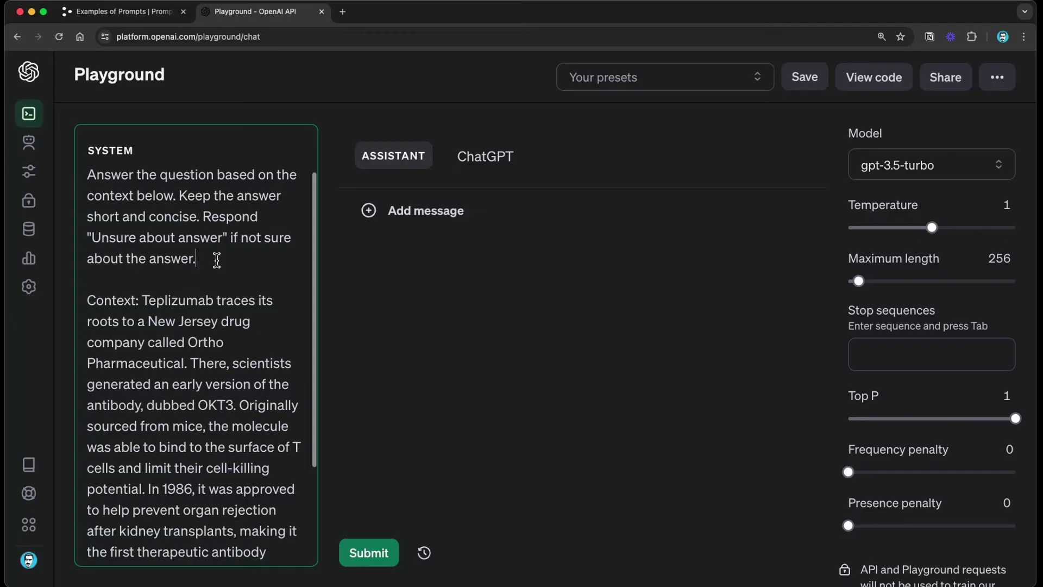
# - Examine the question about OKT3's source and the "Answer:" indicator at the end of the system message against the context
pyautogui.tripleClick(106, 231)
pyautogui.scroll(-3, 214, 293)
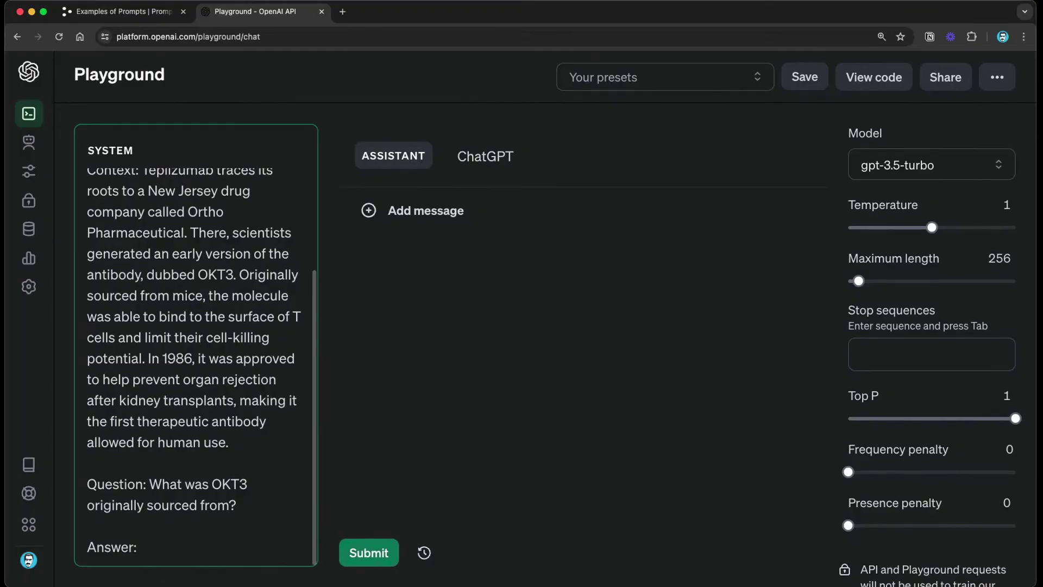
pyautogui.moveTo(255, 505); pyautogui.dragTo(86, 484)
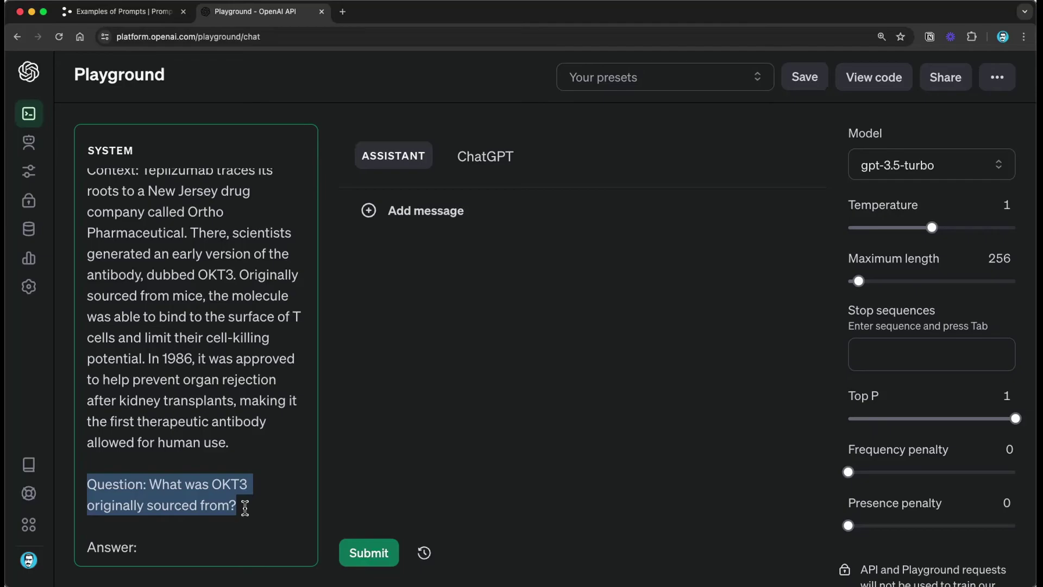
pyautogui.click(159, 549)
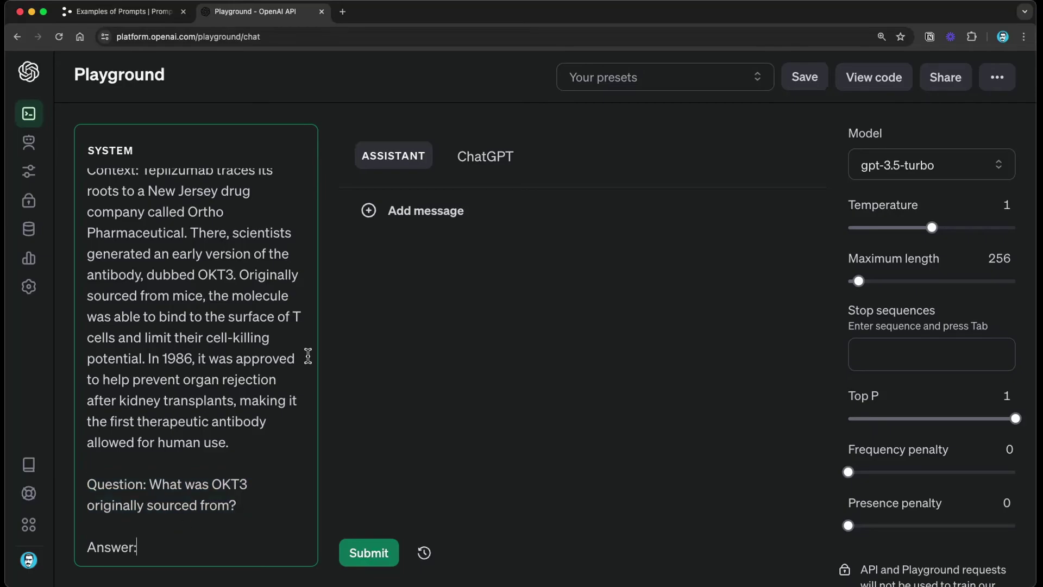
pyautogui.scroll(3, 240, 367)
pyautogui.scroll(-3, 242, 318)
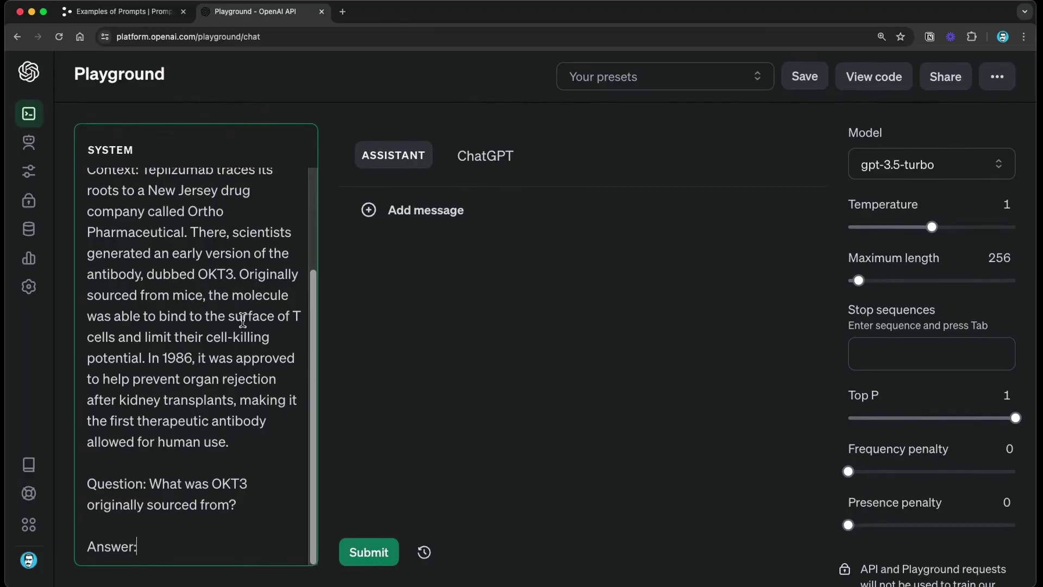
pyautogui.scroll(3, 242, 321)
pyautogui.scroll(-3, 242, 321)
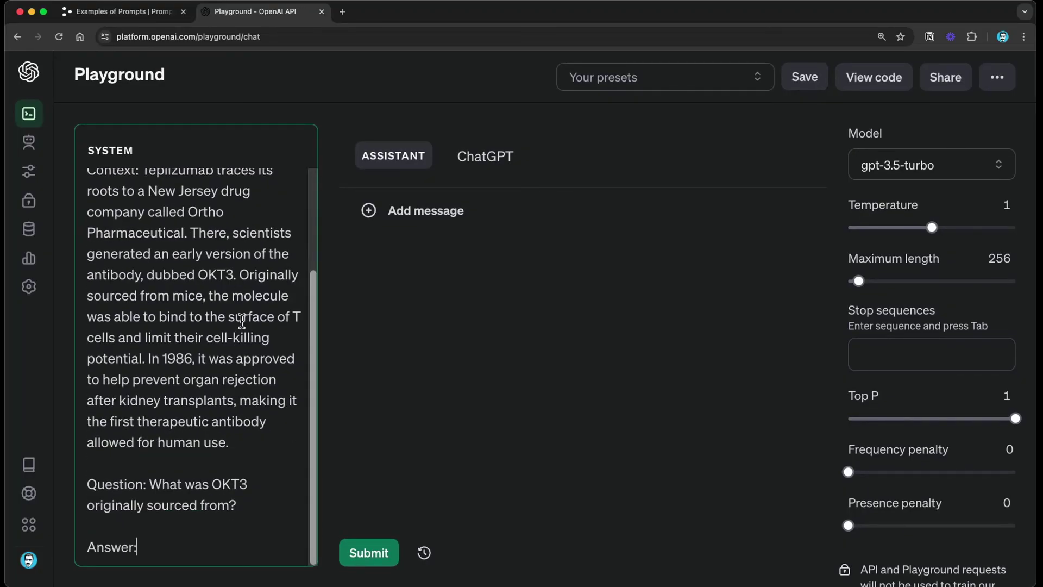
# - Submit the question answering prompt, remove the old "ChatGPT" assistant message, and check the new reply against the context
pyautogui.click(365, 552)
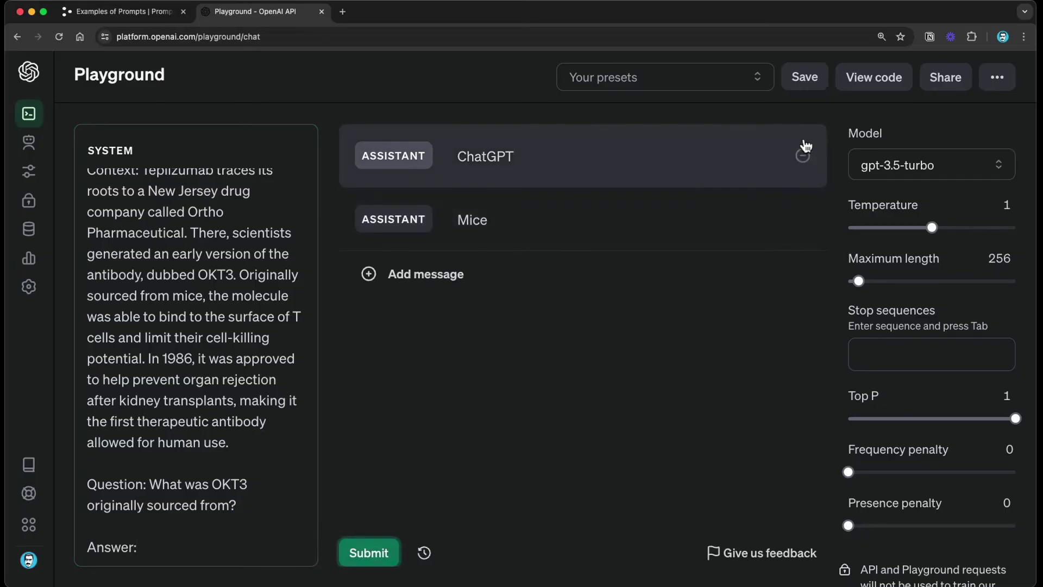
pyautogui.click(803, 156)
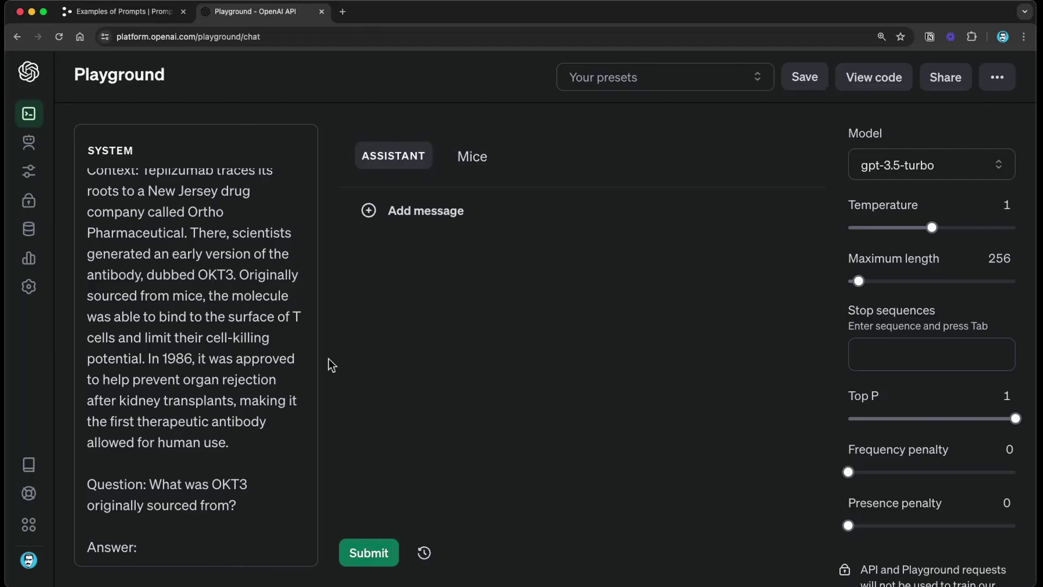
pyautogui.scroll(1, 246, 330)
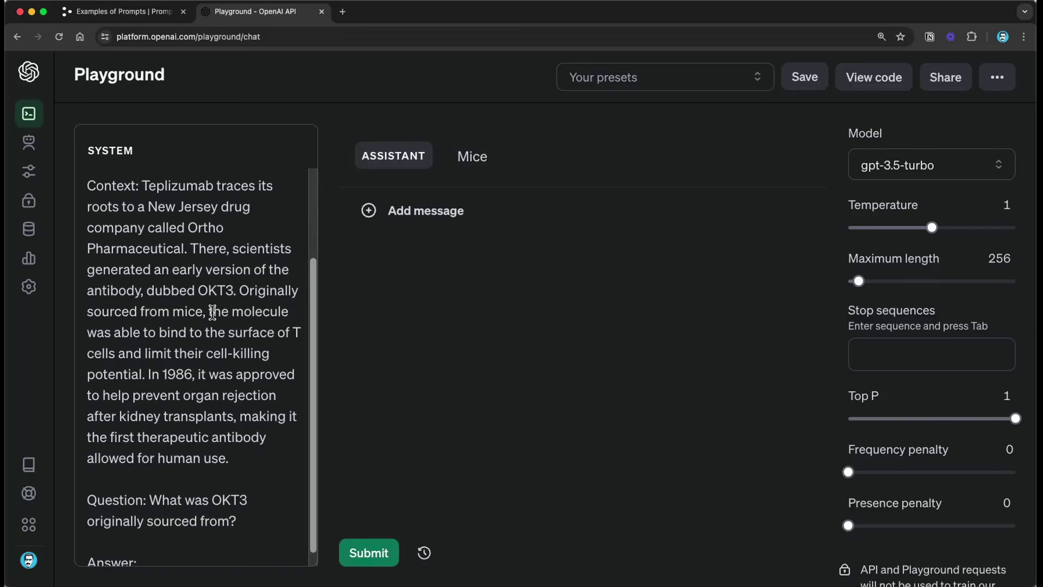
pyautogui.scroll(-1, 207, 281)
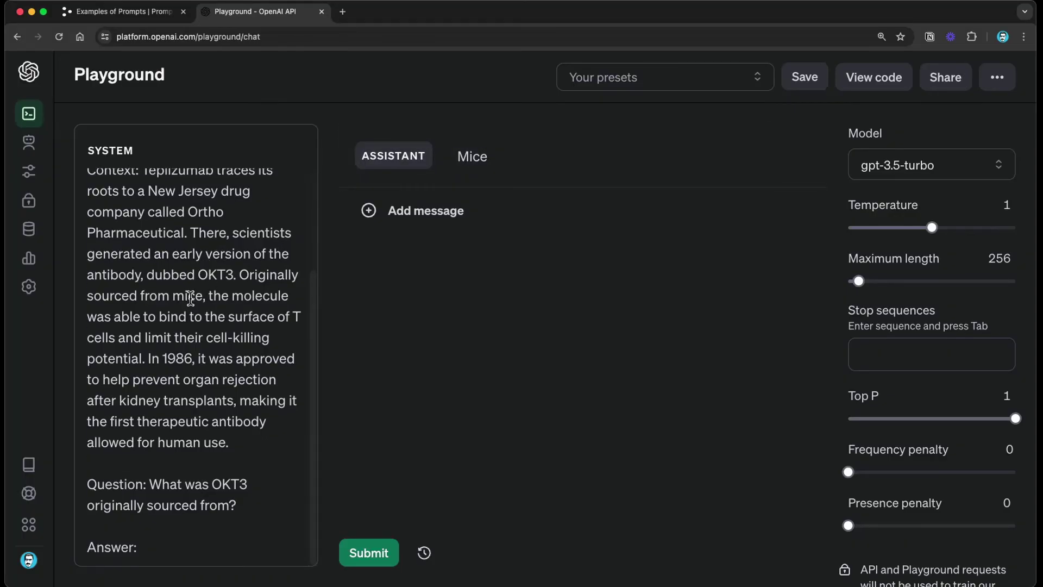
# - Review the whole system message by highlighting it, and single out the question about where OKT3 was originally sourced from
pyautogui.scroll(5, 201, 293)
pyautogui.moveTo(86, 179); pyautogui.dragTo(246, 537)
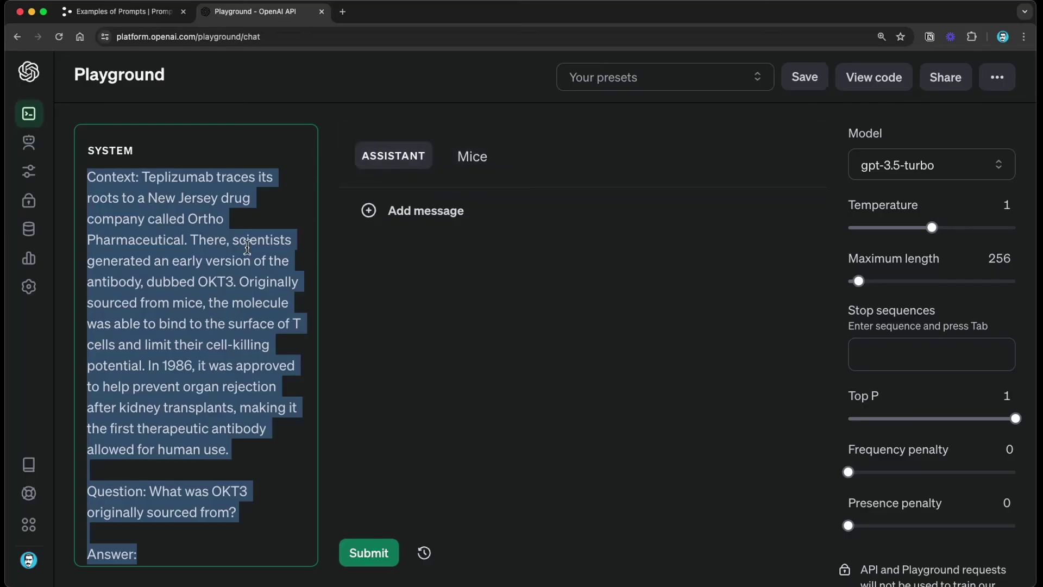
pyautogui.scroll(3, 252, 284)
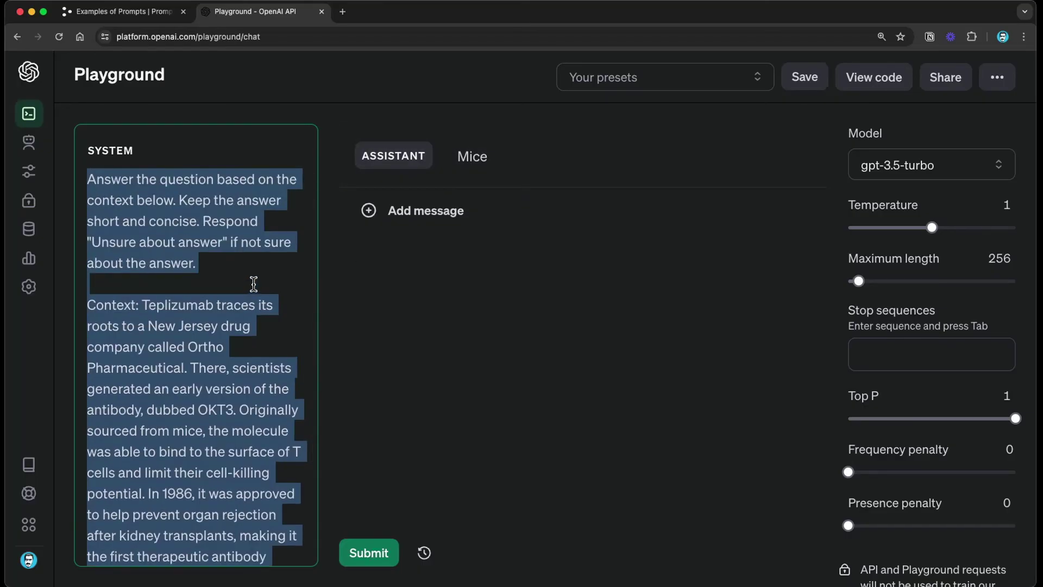
pyautogui.scroll(-3, 254, 284)
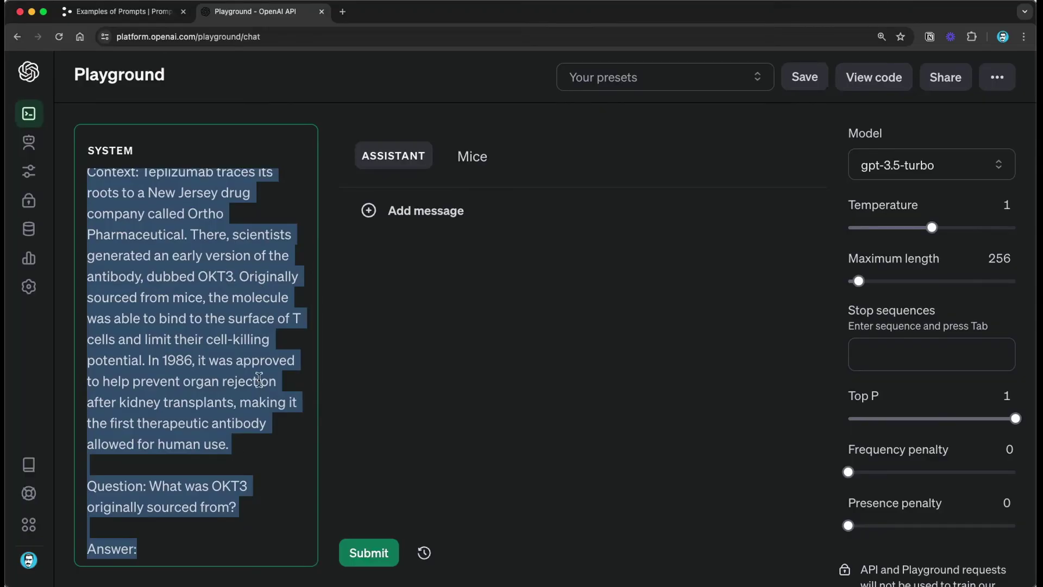
pyautogui.click(248, 461)
pyautogui.moveTo(251, 509); pyautogui.dragTo(86, 485)
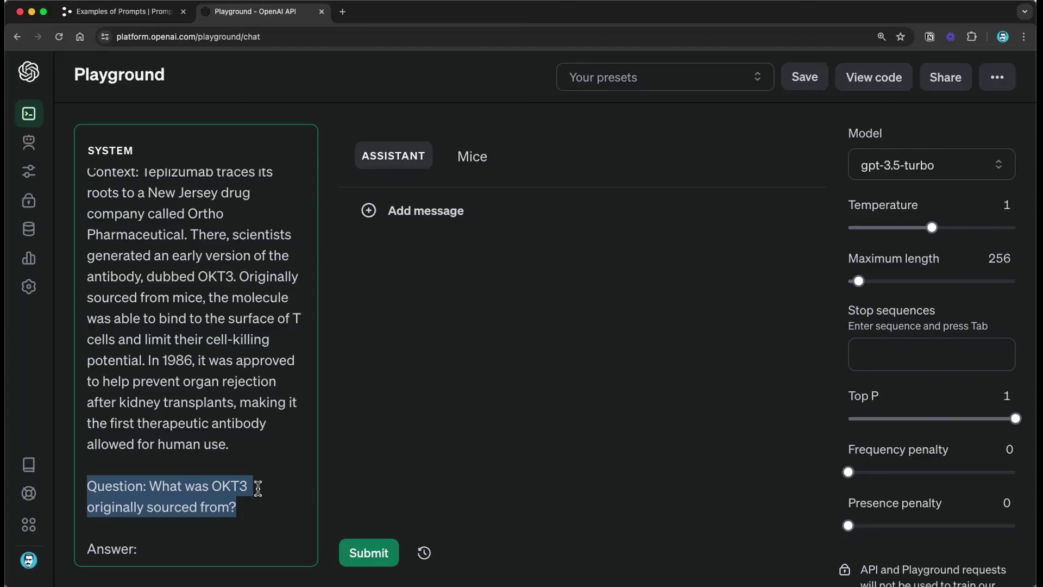
pyautogui.click(258, 487)
# - Copy the question and "Answer:" lines at the end of the system message and delete them from it
pyautogui.moveTo(249, 507); pyautogui.dragTo(148, 487)
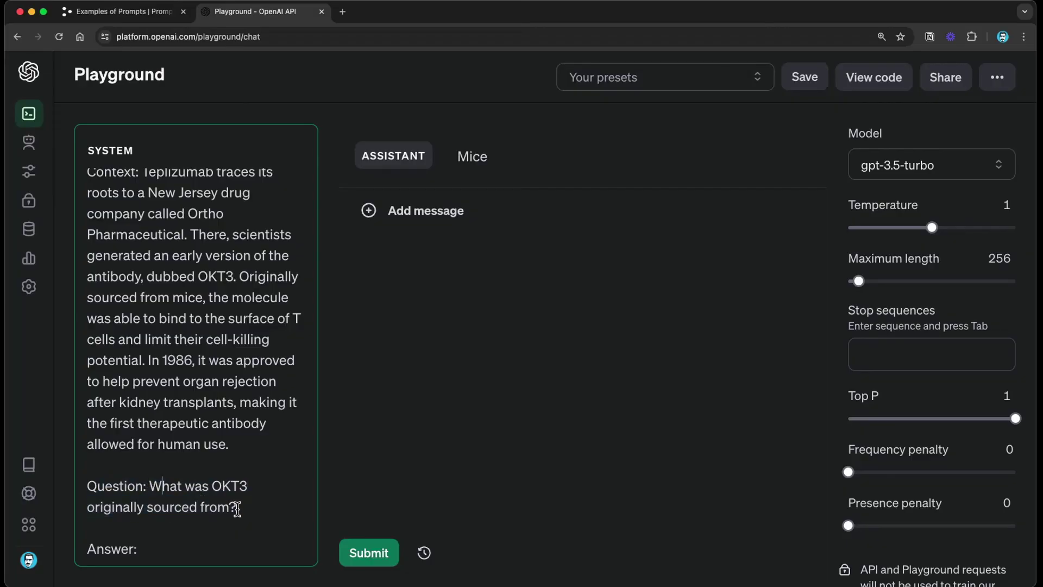
pyautogui.moveTo(237, 506); pyautogui.dragTo(77, 491)
pyautogui.moveTo(169, 543); pyautogui.dragTo(82, 485)
pyautogui.press('super+c')
pyautogui.press('BackSpace')
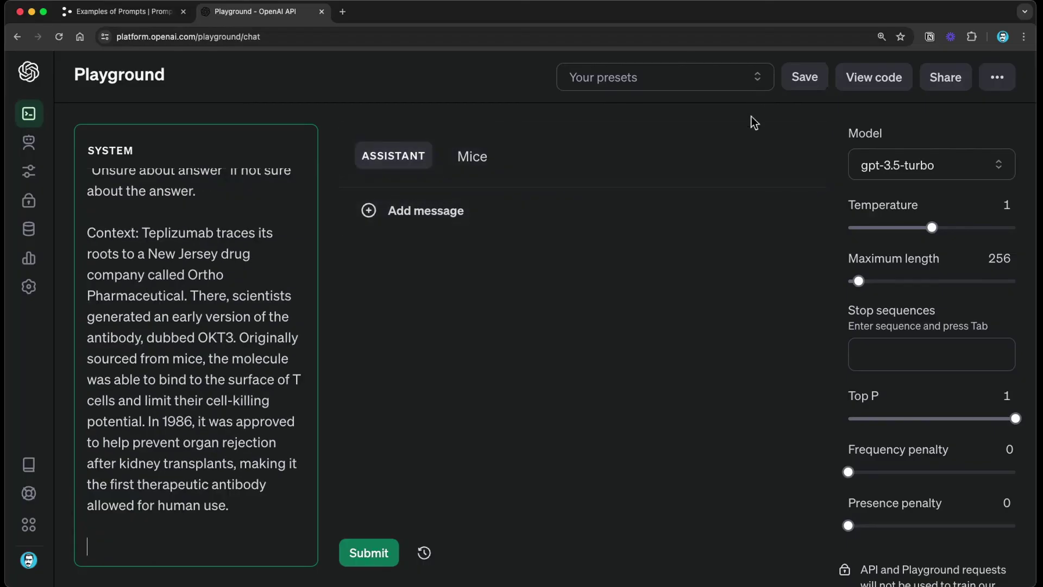
# - Replace the old "Mice" assistant message with a user message holding the copied OKT3 question and "Answer:" lines
pyautogui.click(803, 157)
pyautogui.click(438, 160)
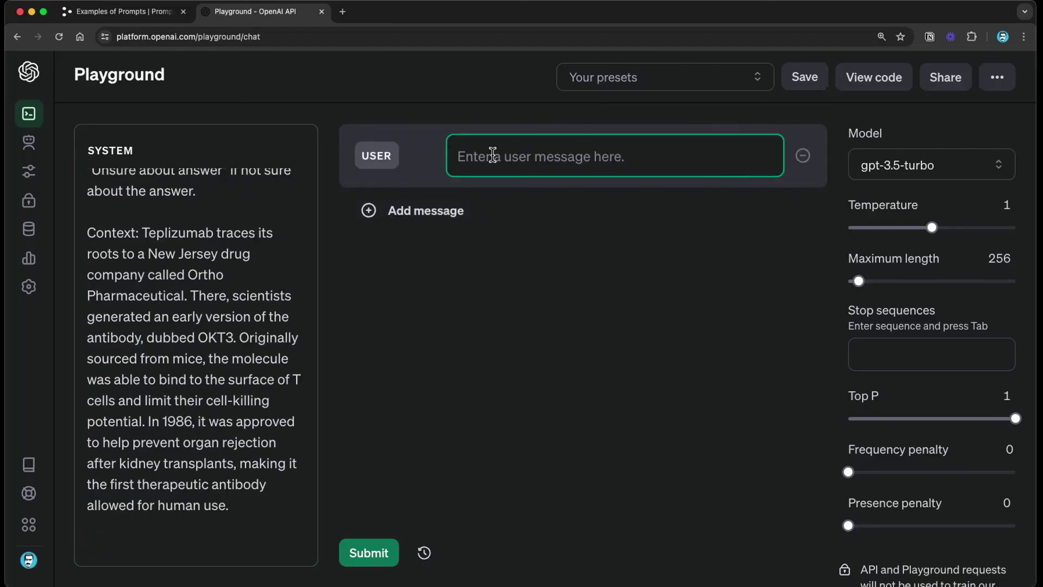
pyautogui.press('super+v')
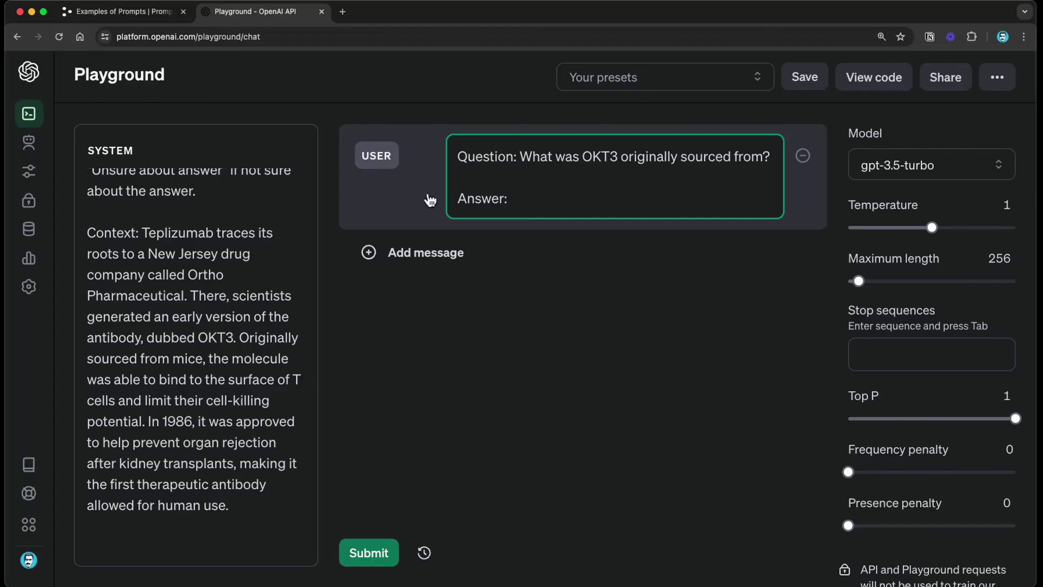
# - Review the start of the system message, submit the split question answering prompt, and check the reply against the context
pyautogui.click(259, 496)
pyautogui.scroll(3, 250, 380)
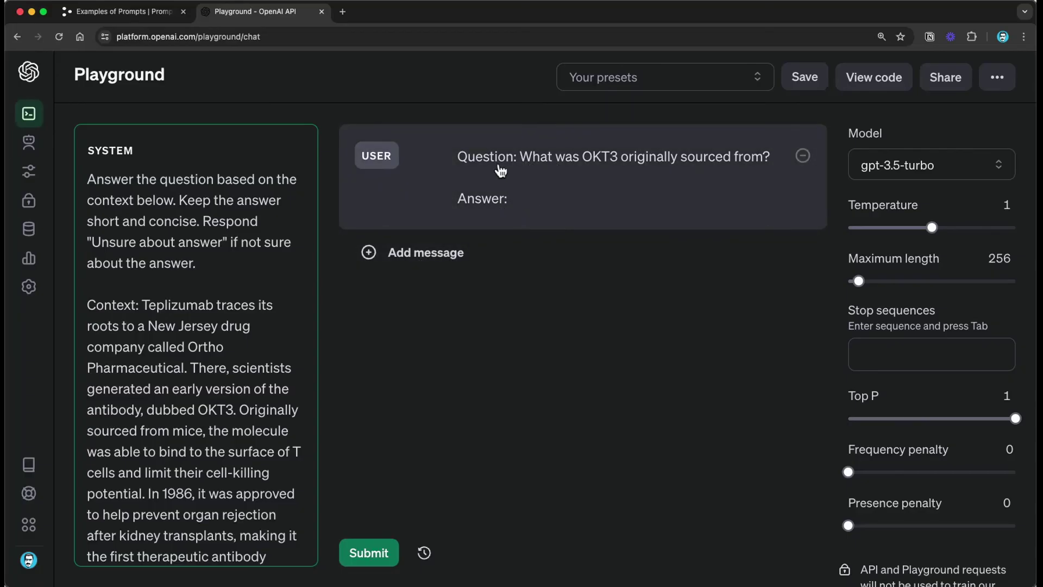
pyautogui.press('super+Return')
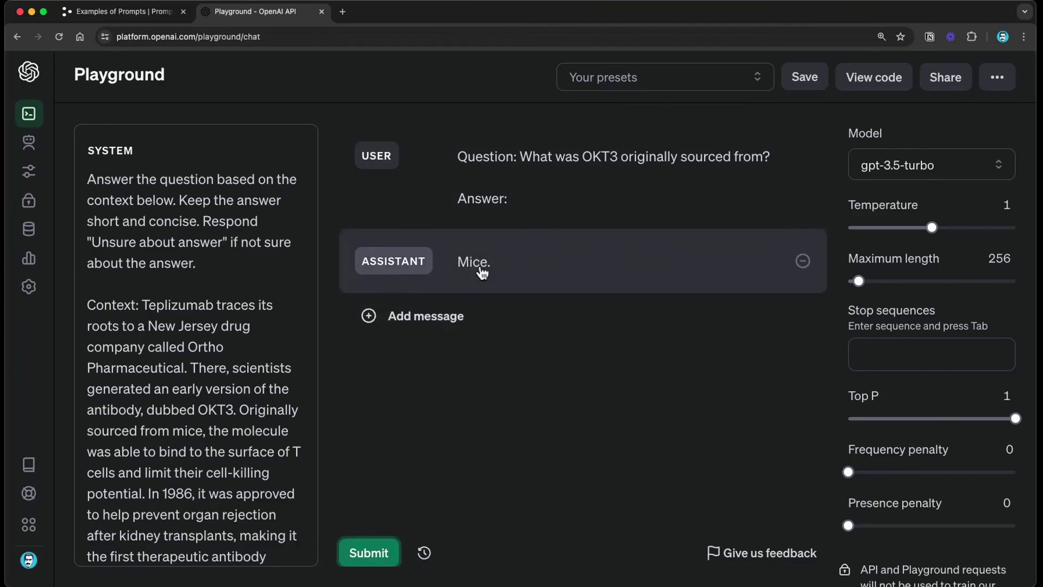
pyautogui.scroll(-2, 240, 305)
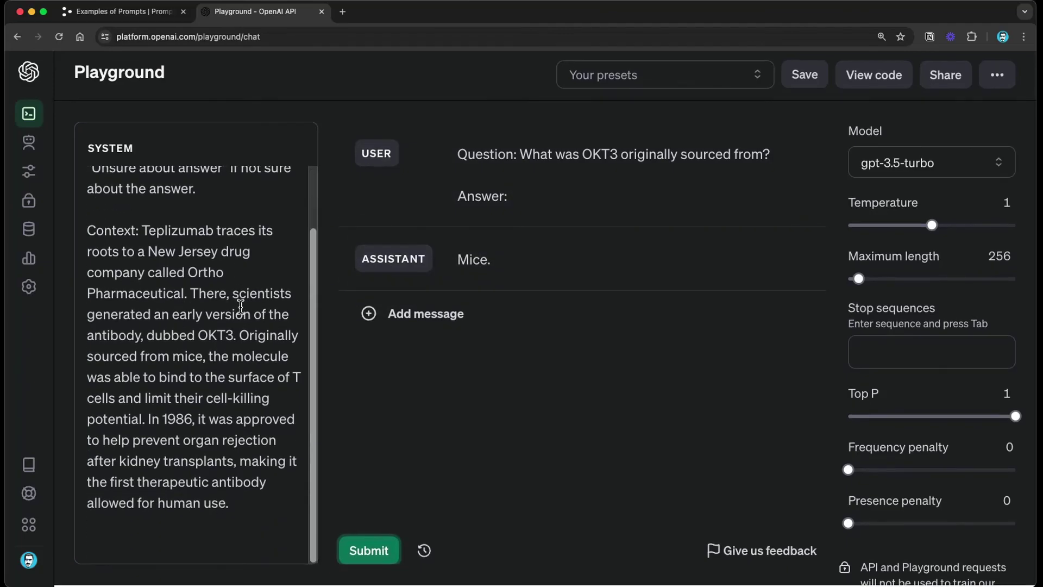
pyautogui.scroll(2, 240, 305)
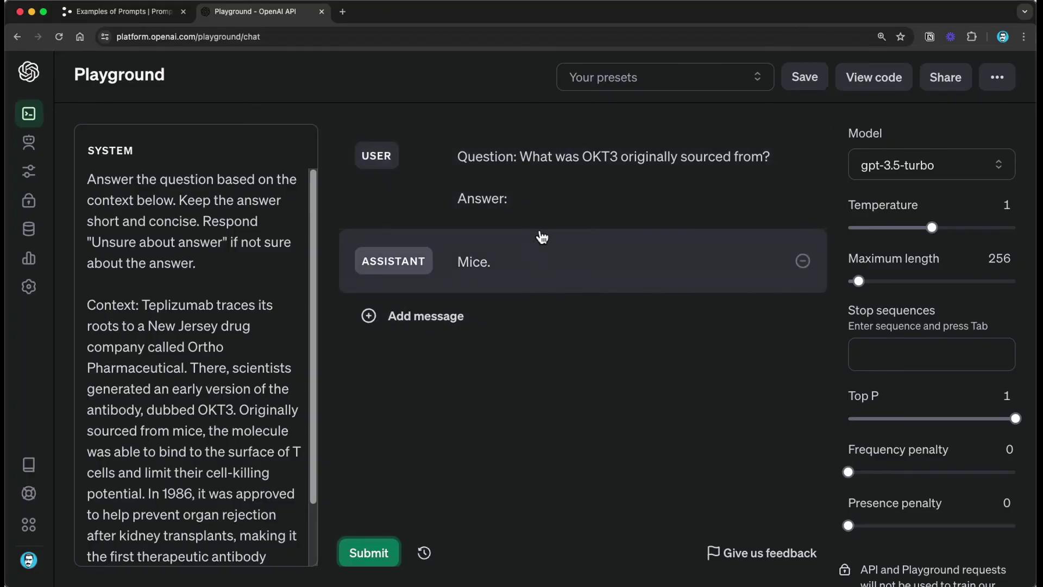
# - Examine the user message's "Question:" label, the OKT3 question and the "Answer:" indicator against the system message's instruction and context
pyautogui.click(525, 187)
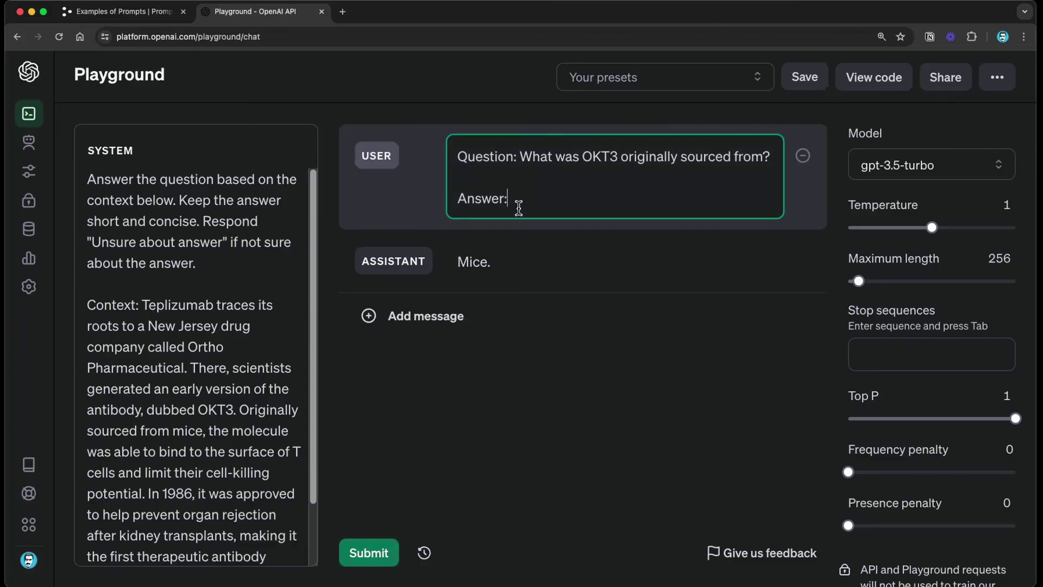
pyautogui.moveTo(519, 157); pyautogui.dragTo(450, 158)
pyautogui.click(587, 168)
pyautogui.moveTo(520, 156); pyautogui.dragTo(773, 157)
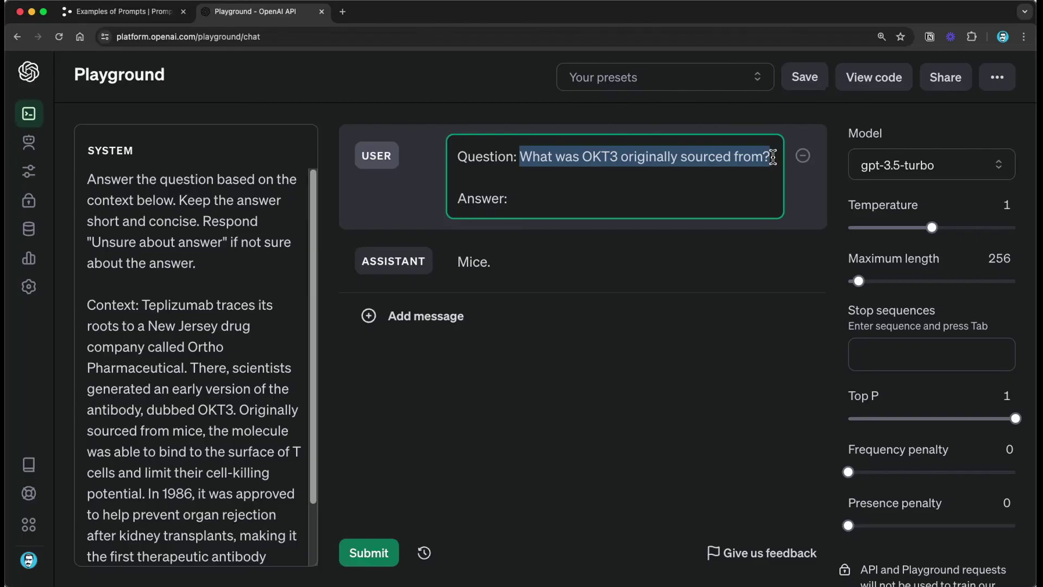
pyautogui.click(543, 197)
pyautogui.moveTo(508, 197); pyautogui.dragTo(458, 158)
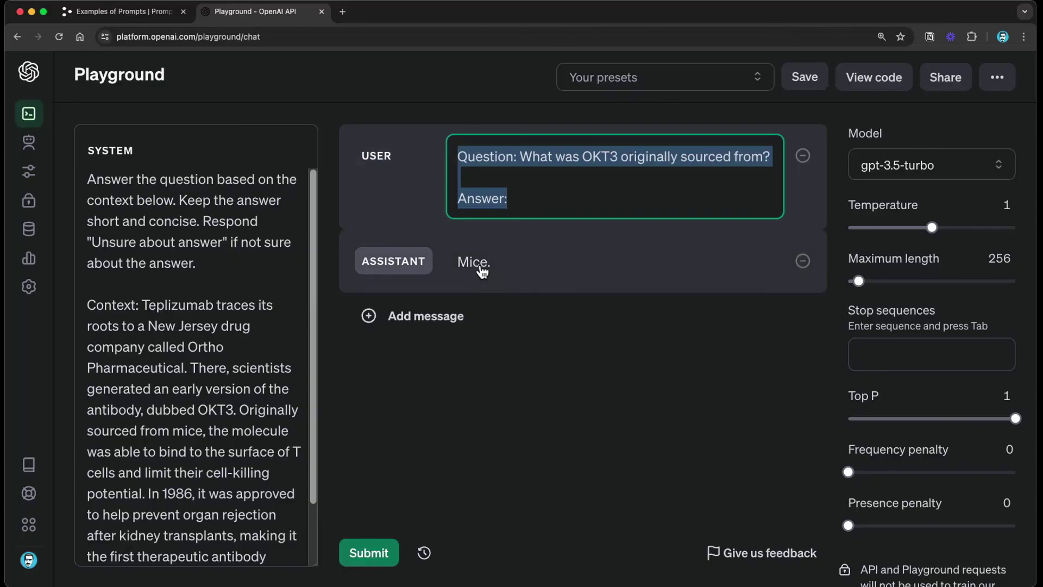
pyautogui.click(532, 183)
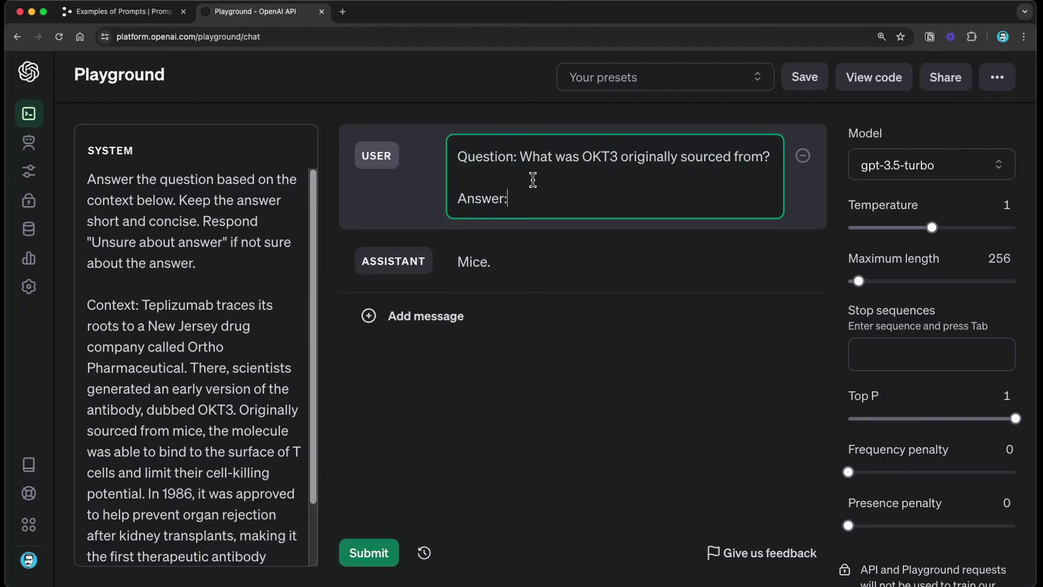
pyautogui.moveTo(519, 156); pyautogui.dragTo(771, 157)
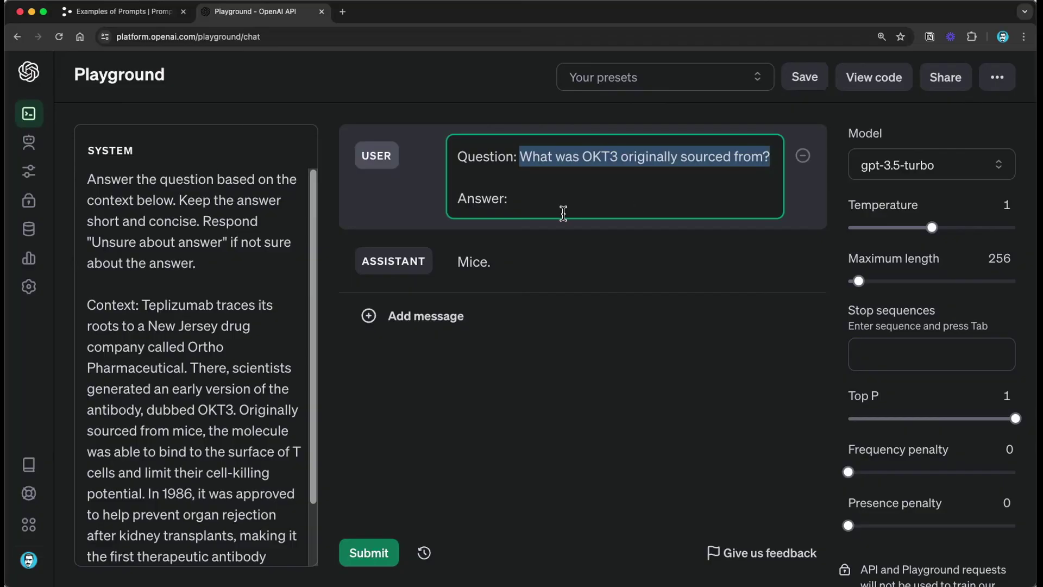
pyautogui.moveTo(510, 199); pyautogui.dragTo(454, 153)
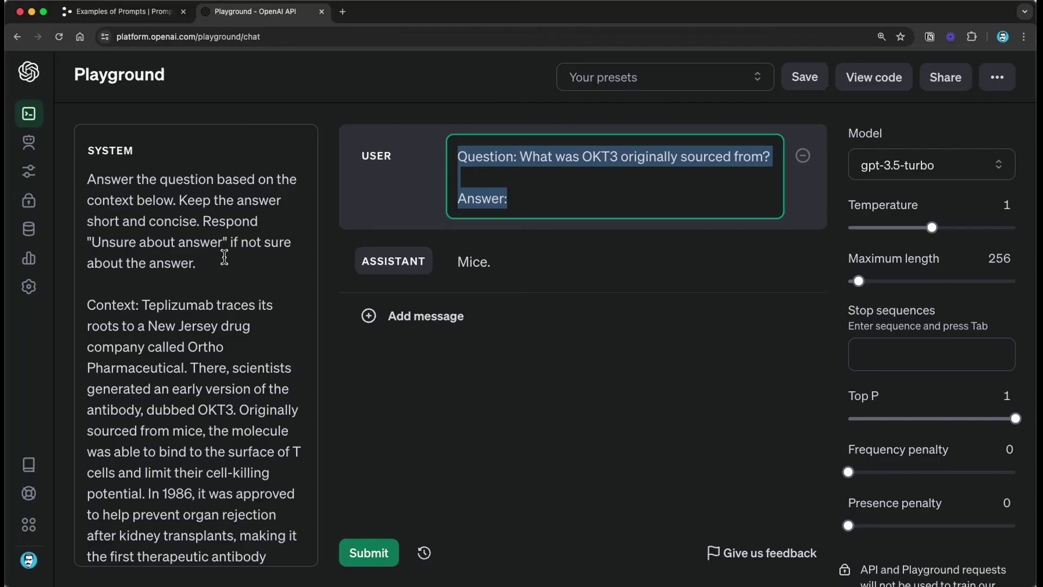
pyautogui.scroll(-3, 224, 257)
pyautogui.scroll(3, 249, 266)
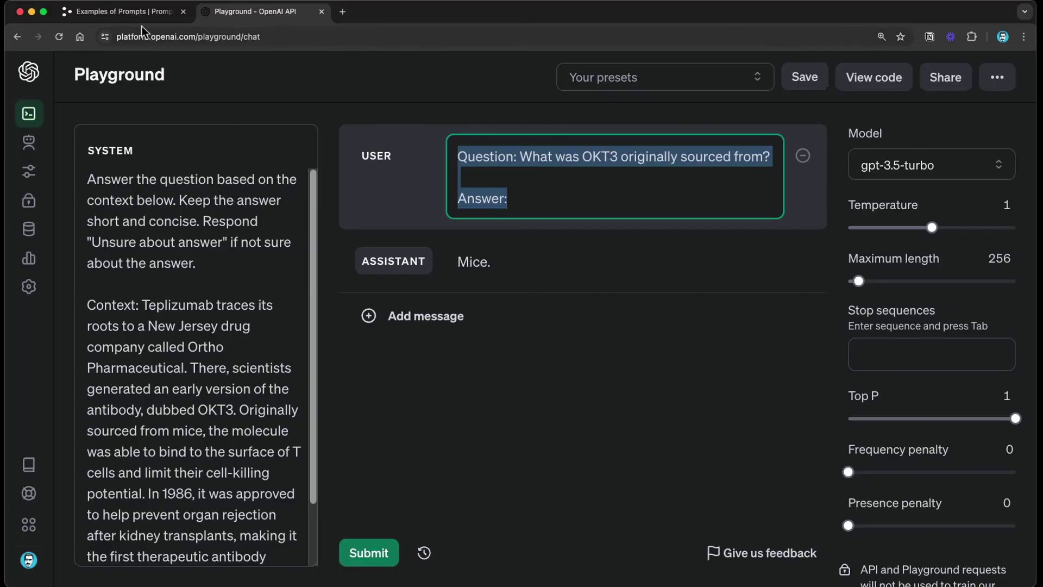
# - Switch to the Prompt Engineering Guide and review the topics list of Examples of Prompts, glancing back at the Playground conversation
pyautogui.click(124, 12)
pyautogui.scroll(15, 354, 320)
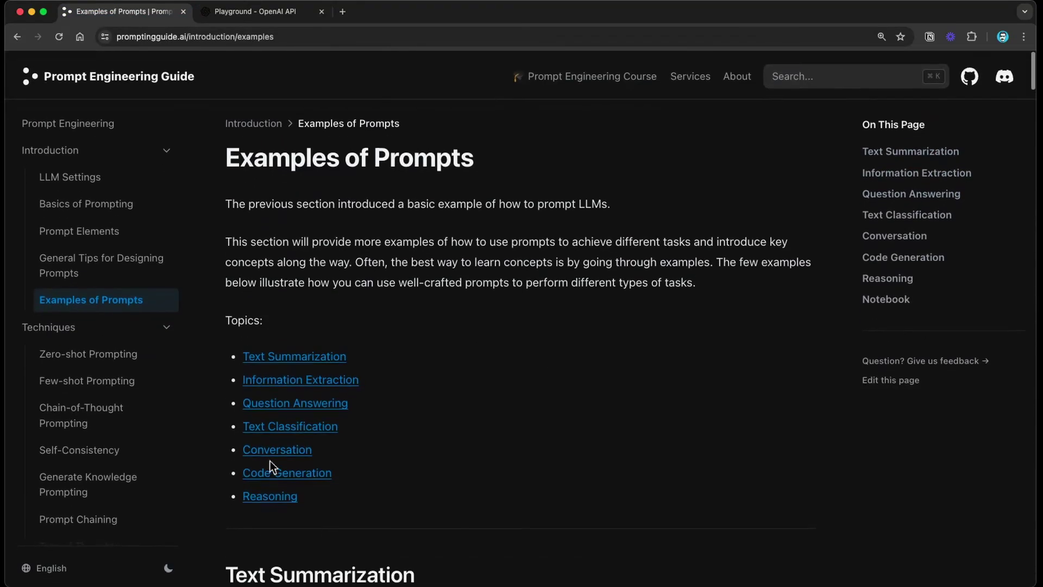
pyautogui.click(268, 12)
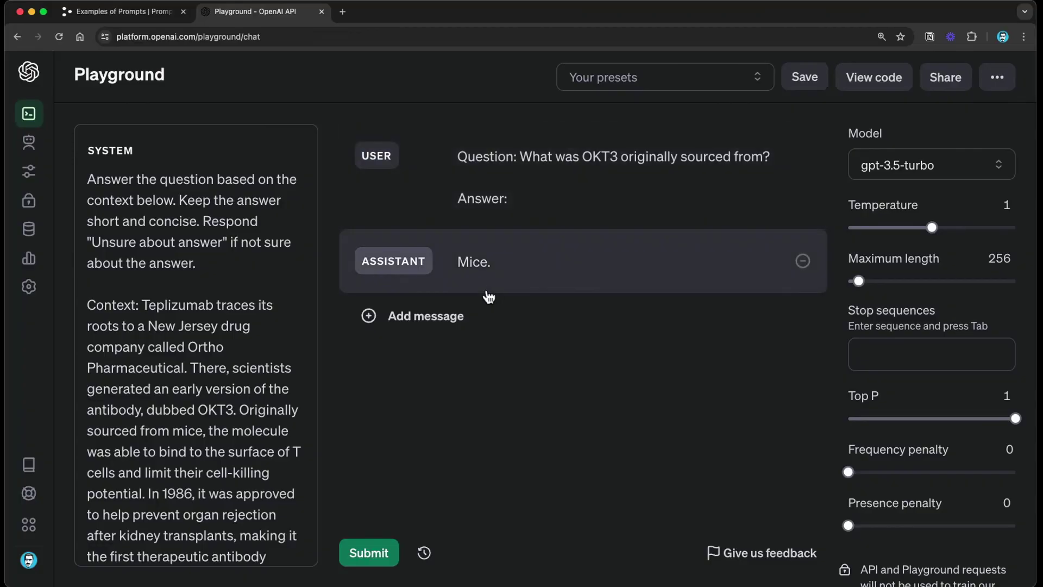
pyautogui.click(120, 13)
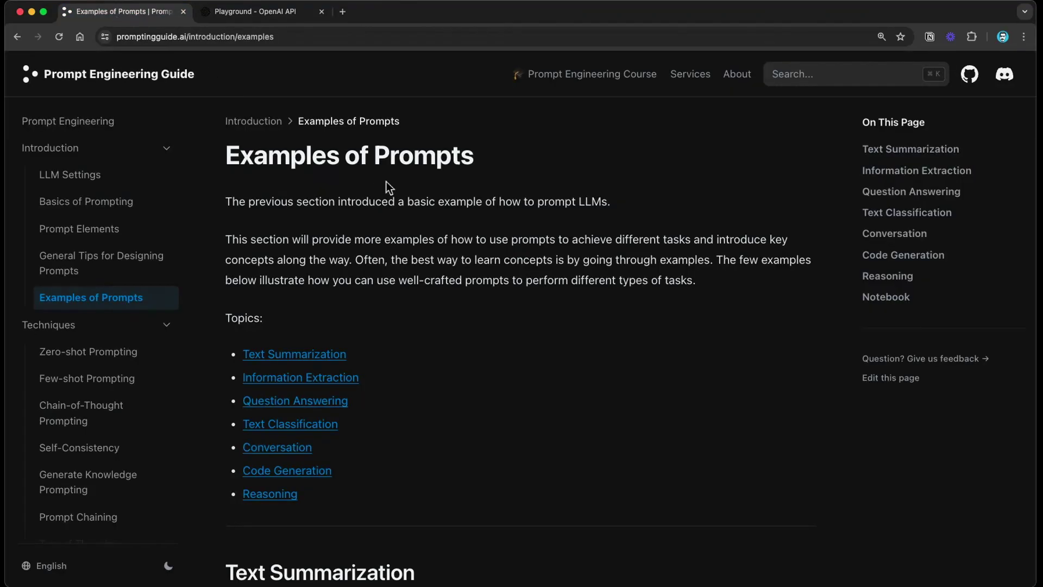